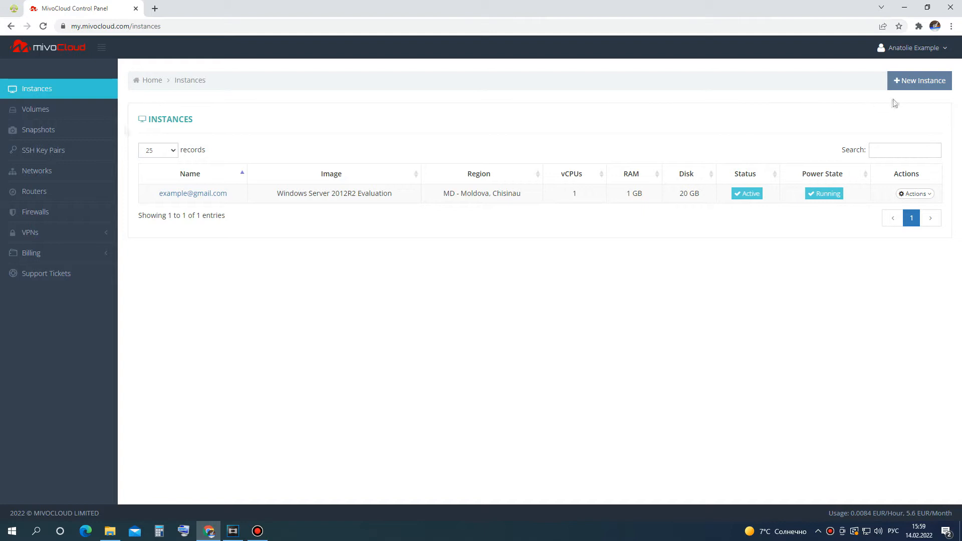
Start a new instance, look through the applications and snapshots image sources, and choose the Windows 2012 R2 distribution as its image.
click(917, 88)
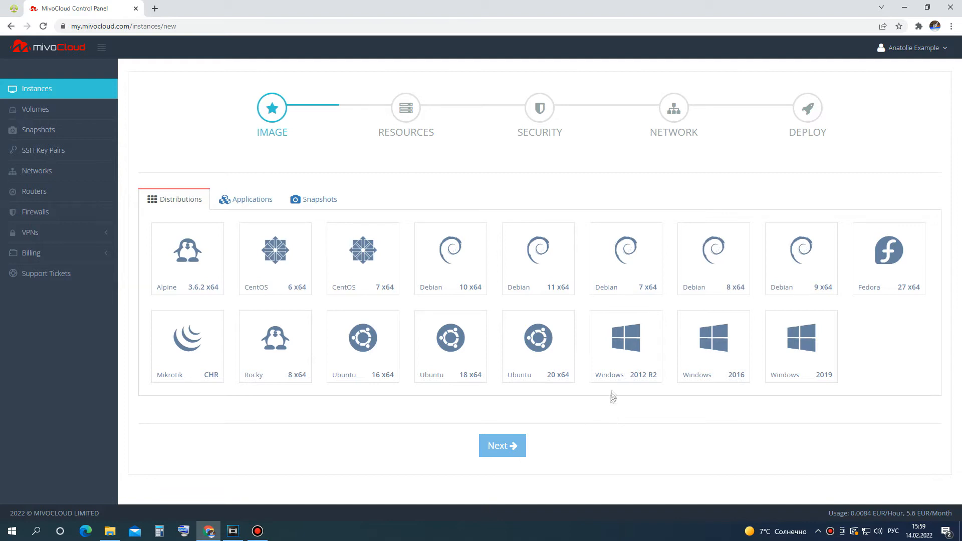
click(274, 203)
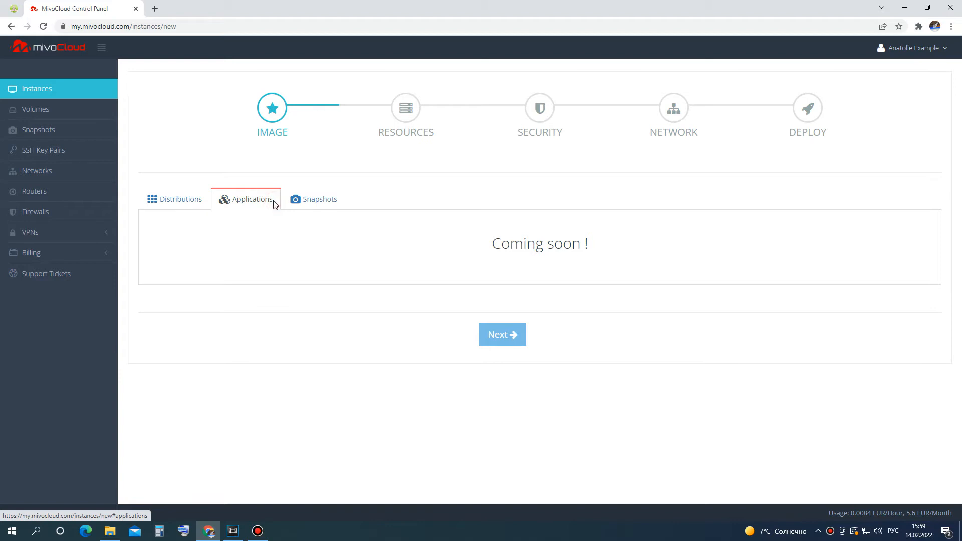
click(292, 203)
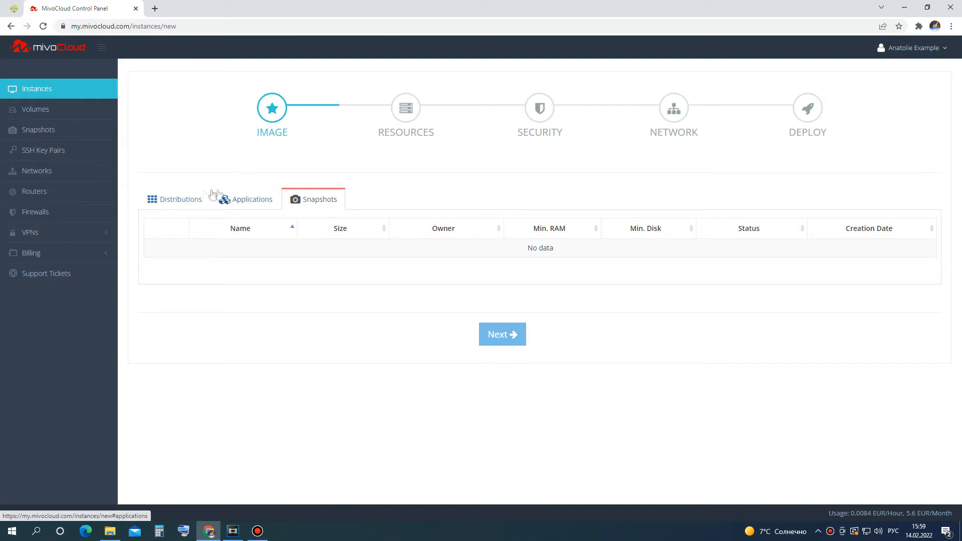
click(182, 198)
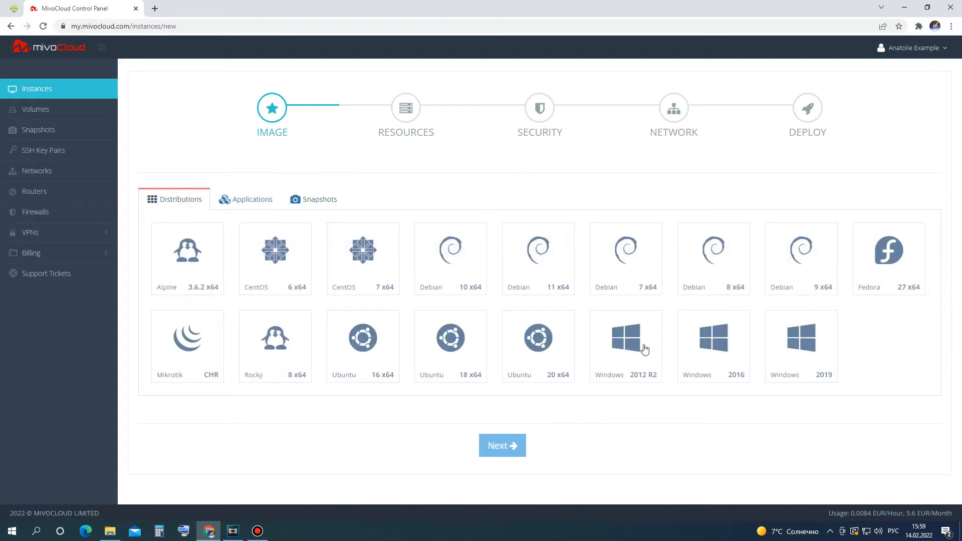
click(643, 350)
click(502, 445)
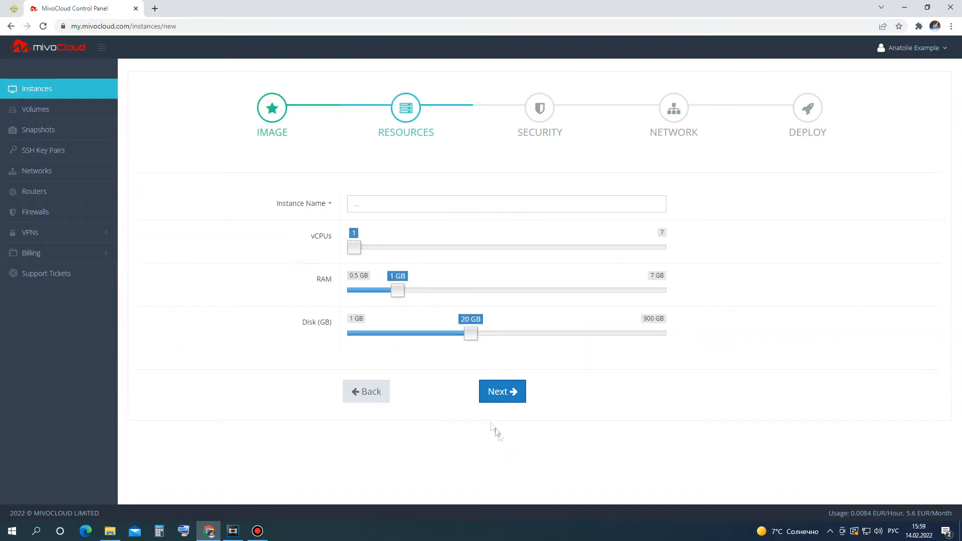
Name the instance TEST and give it 2 vCPUs, 2 GB of RAM and a 20 GB disk.
click(388, 206)
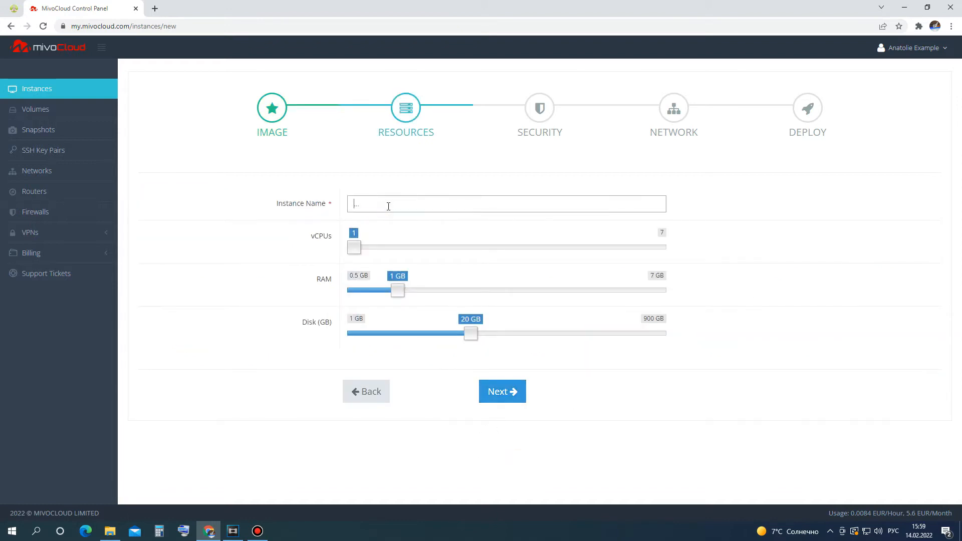
text(TEST)
click(355, 251)
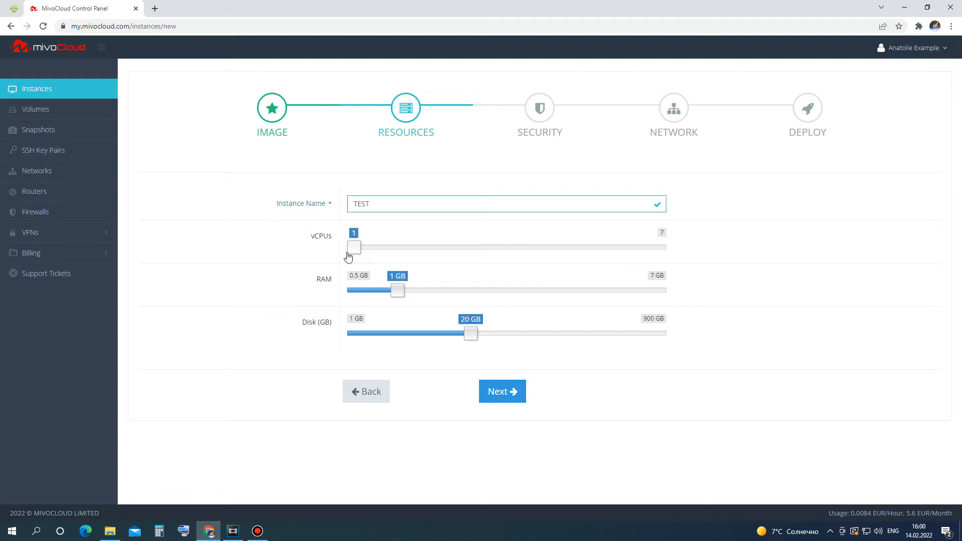
drag(358, 259, 430, 290)
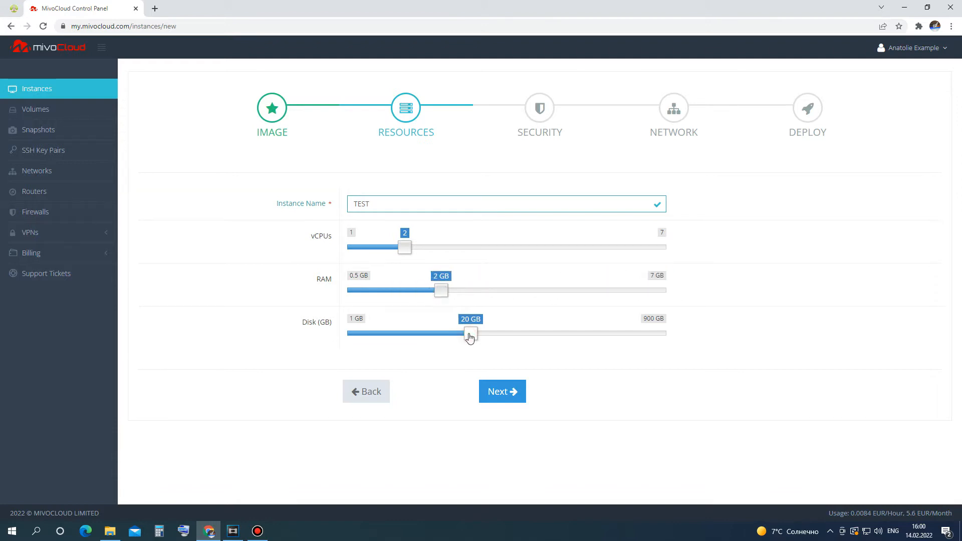
mouse_move(469, 337)
mouse_down()
mouse_move(488, 337)
mouse_move(470, 337)
mouse_up()
click(494, 391)
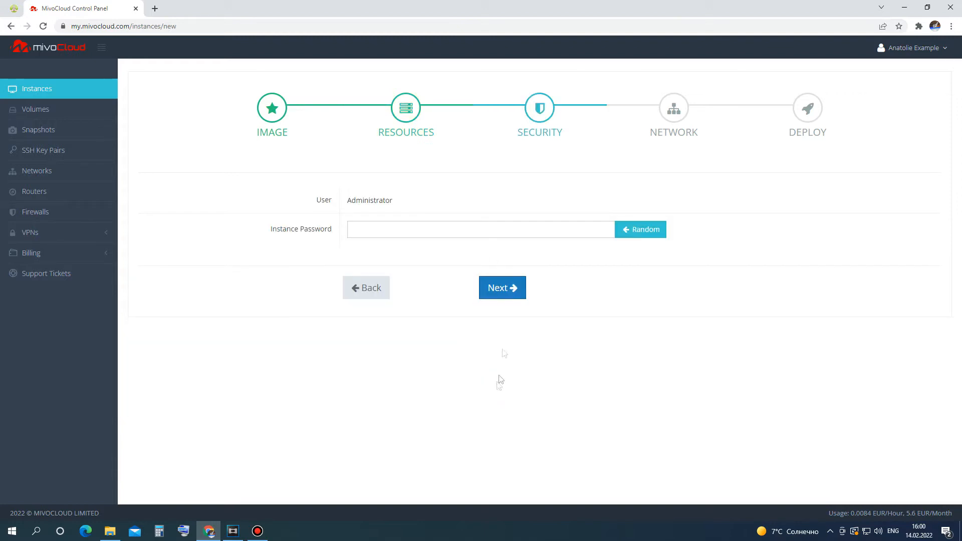
Generate a random instance password for the Administrator user and copy it.
click(638, 230)
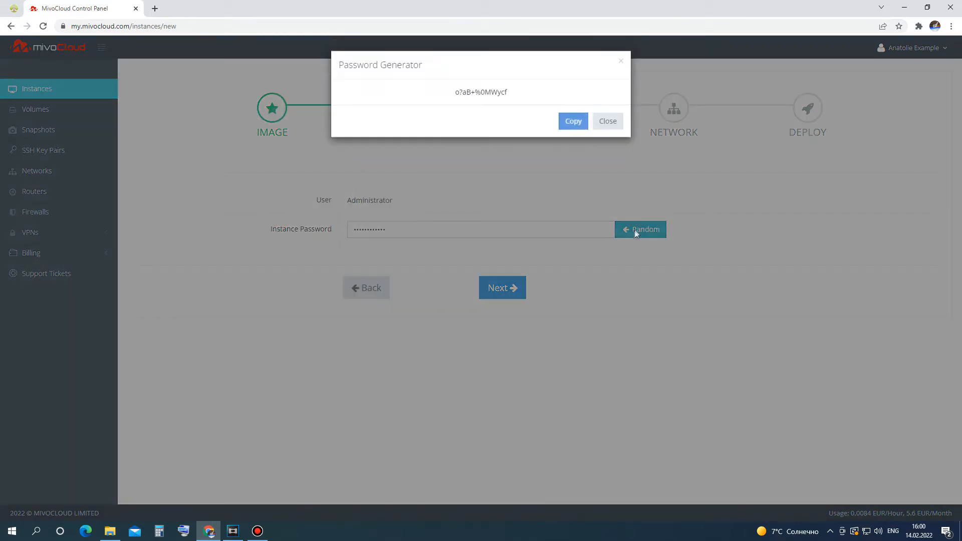
drag(518, 93, 425, 99)
click(429, 100)
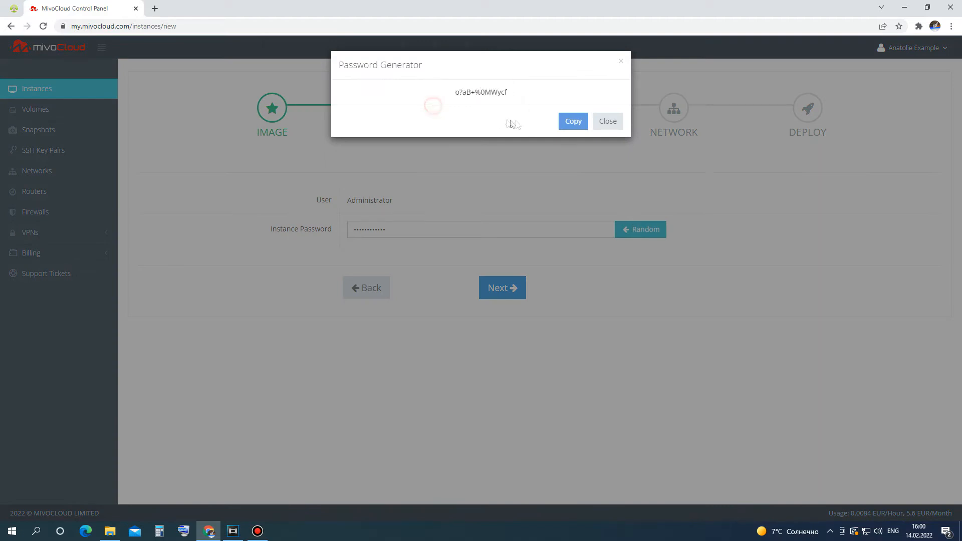
click(574, 123)
click(607, 121)
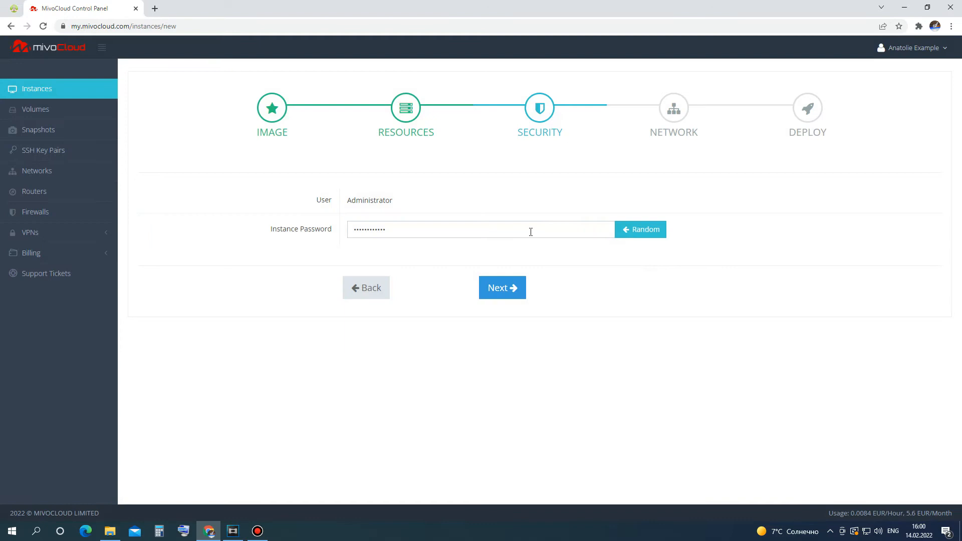
Replace the instance password with a custom one and continue to the network settings.
drag(530, 231, 319, 233)
text(a)
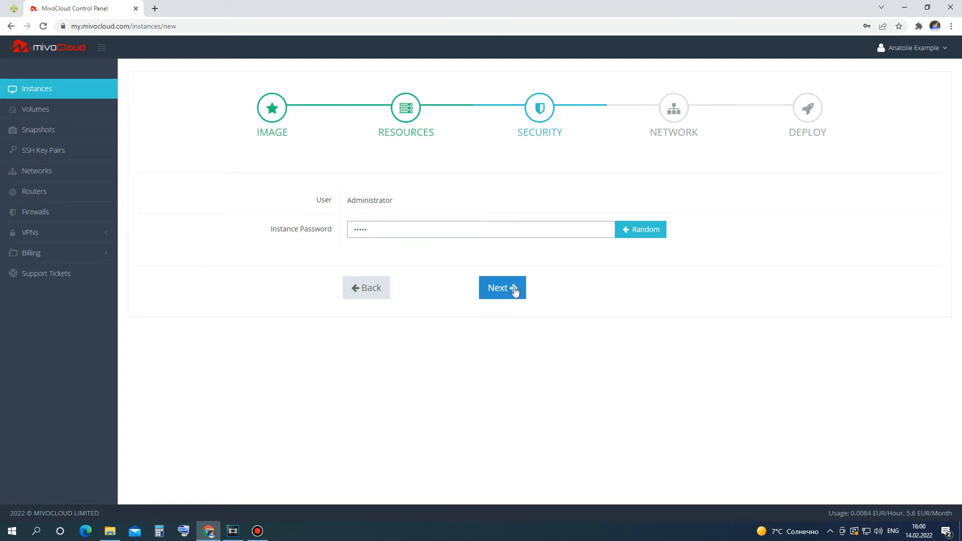
click(516, 289)
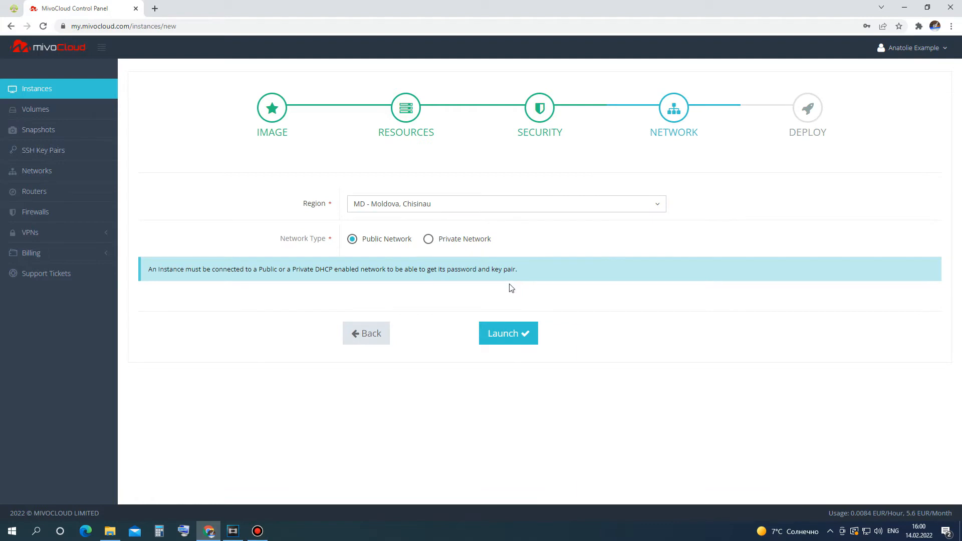
Try the Romania, Russia and USA West regions, and return the region to MD - Moldova, Chisinau.
click(541, 206)
click(519, 238)
click(524, 205)
click(504, 256)
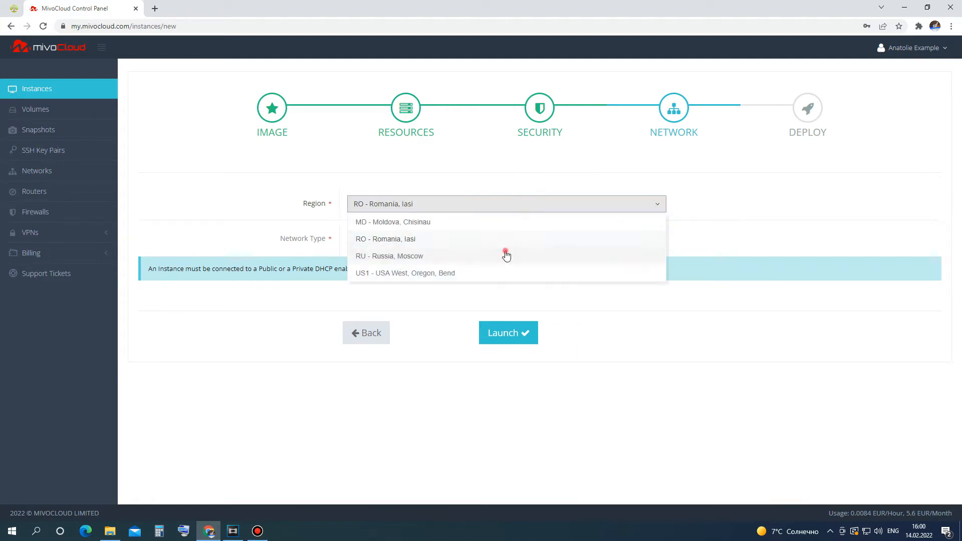
click(509, 210)
click(505, 258)
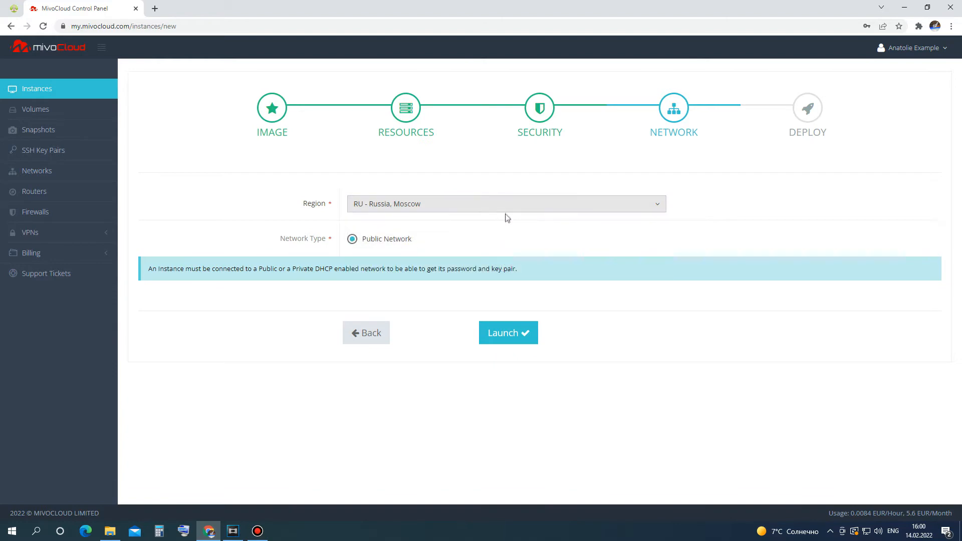
click(507, 206)
click(487, 275)
click(494, 207)
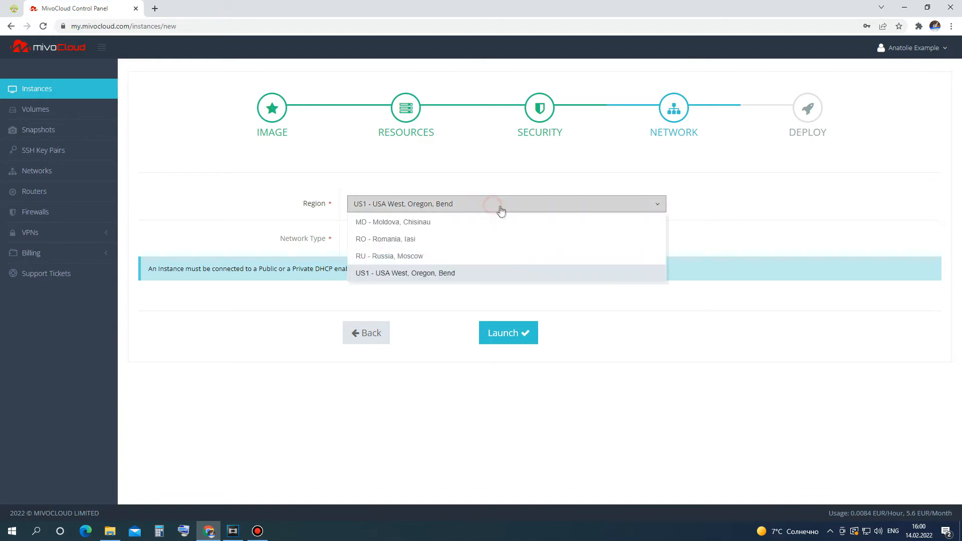
click(502, 220)
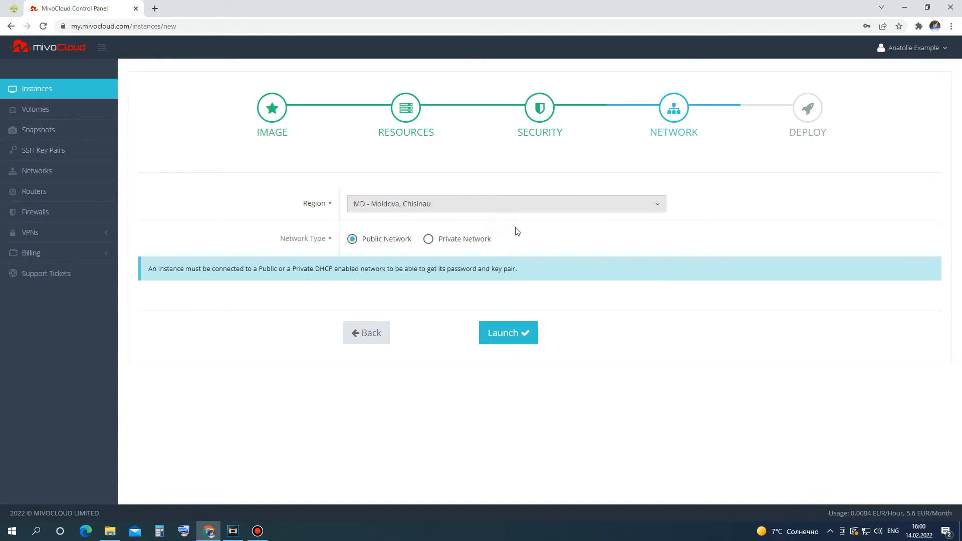
Try the private network type, switch back to Public Network, and launch the instance.
click(429, 240)
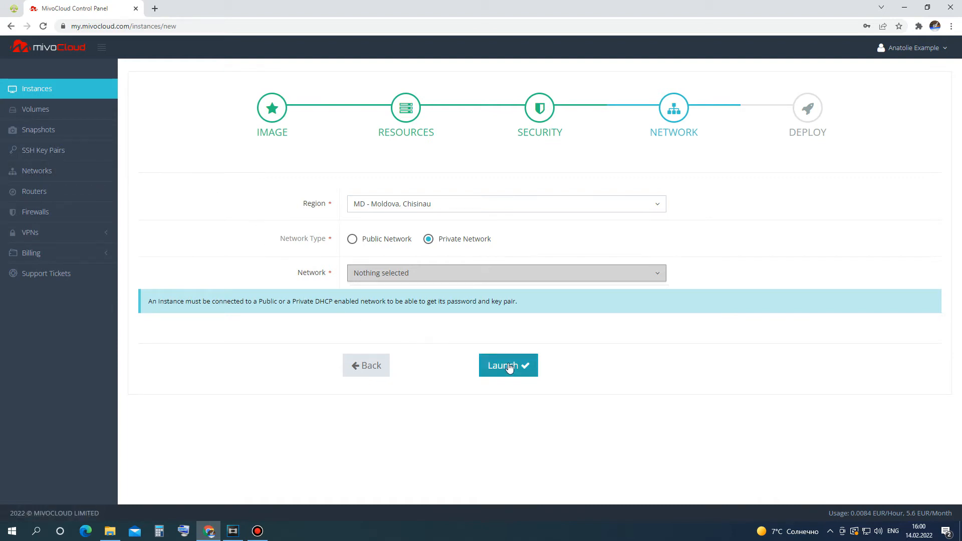
click(387, 240)
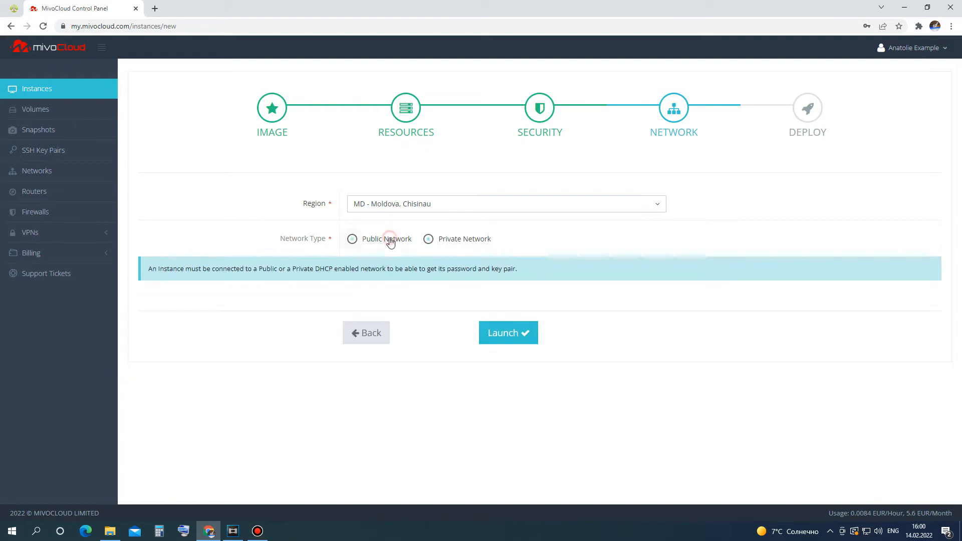
click(510, 338)
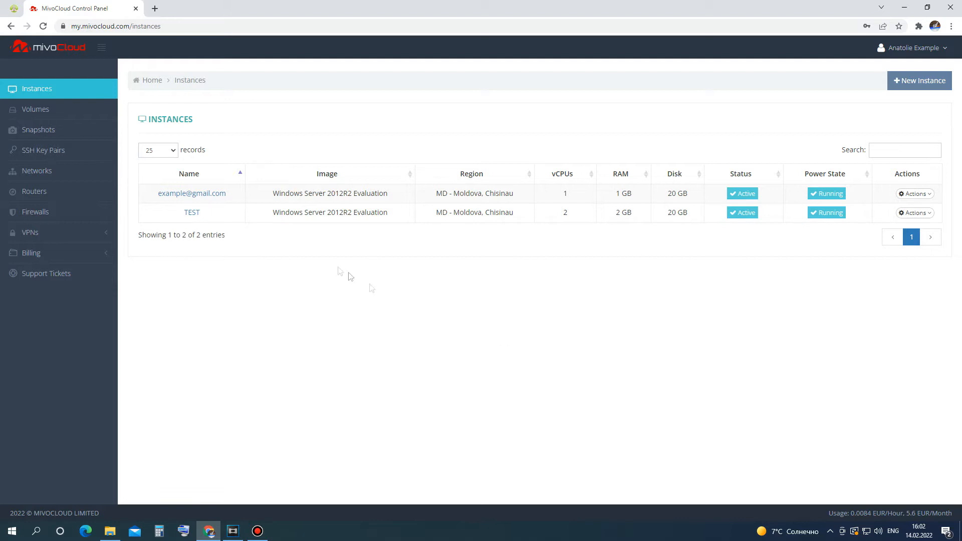
Open the TEST instance's details in a separate browser tab and view its general information and network interfaces.
middle_click(193, 213)
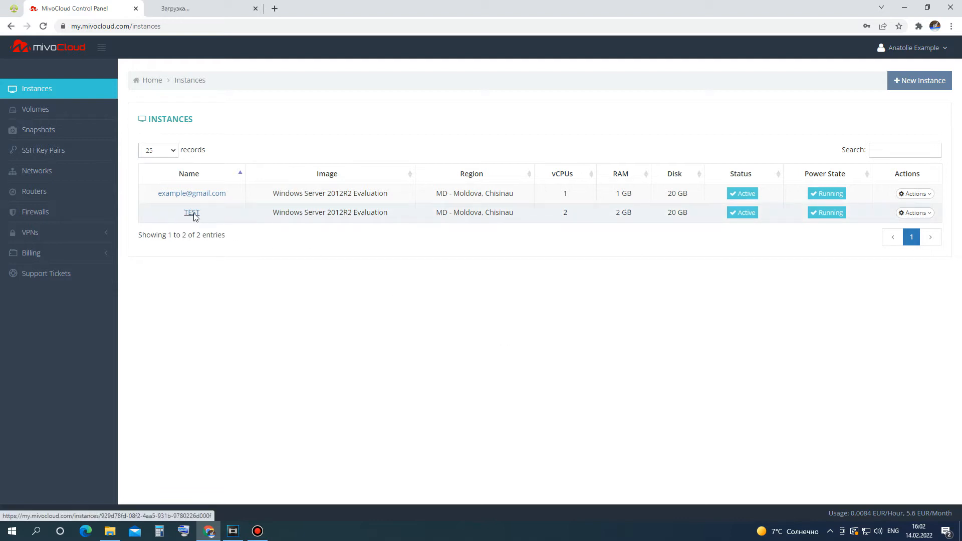
click(225, 5)
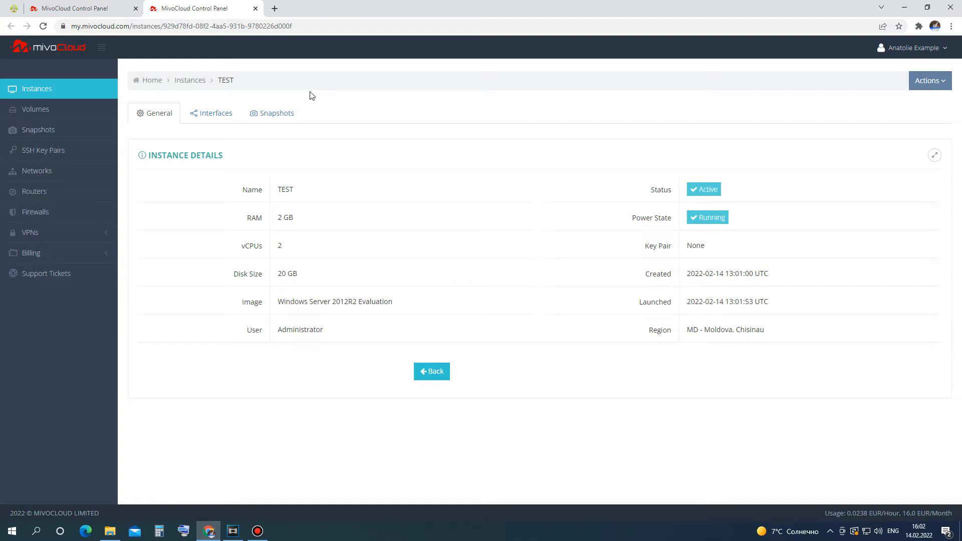
click(217, 117)
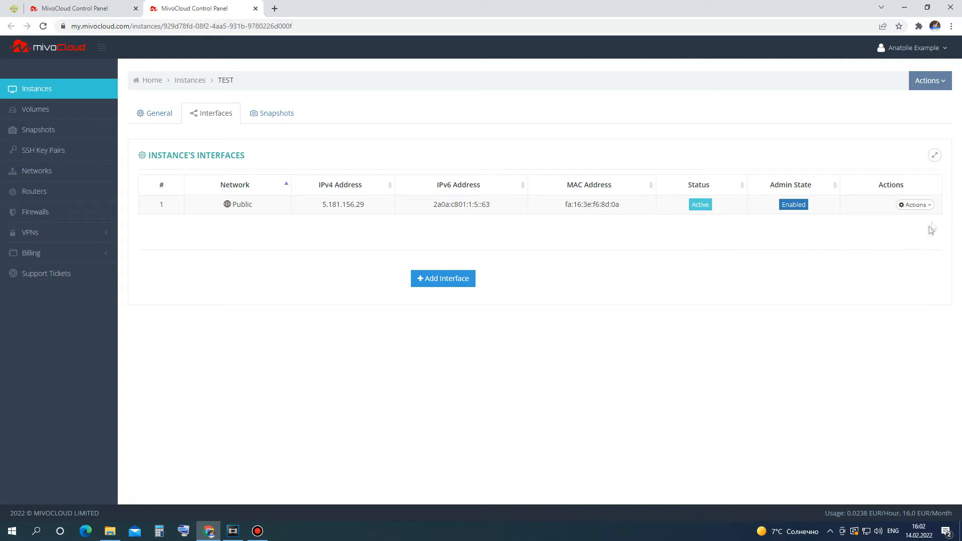
Update the public interface's IPv4 PTR record with the DNS name no-rdns.mivocloud.com.
click(930, 205)
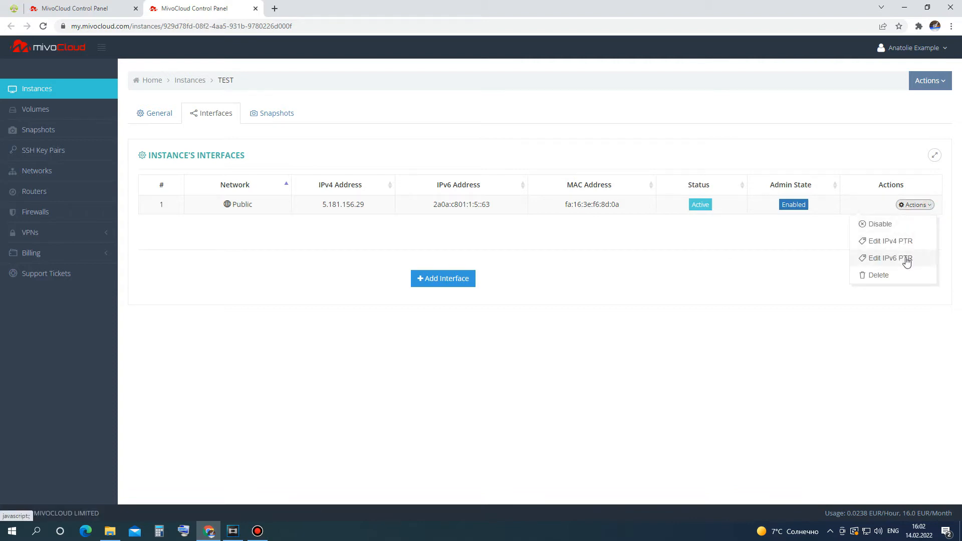
click(898, 242)
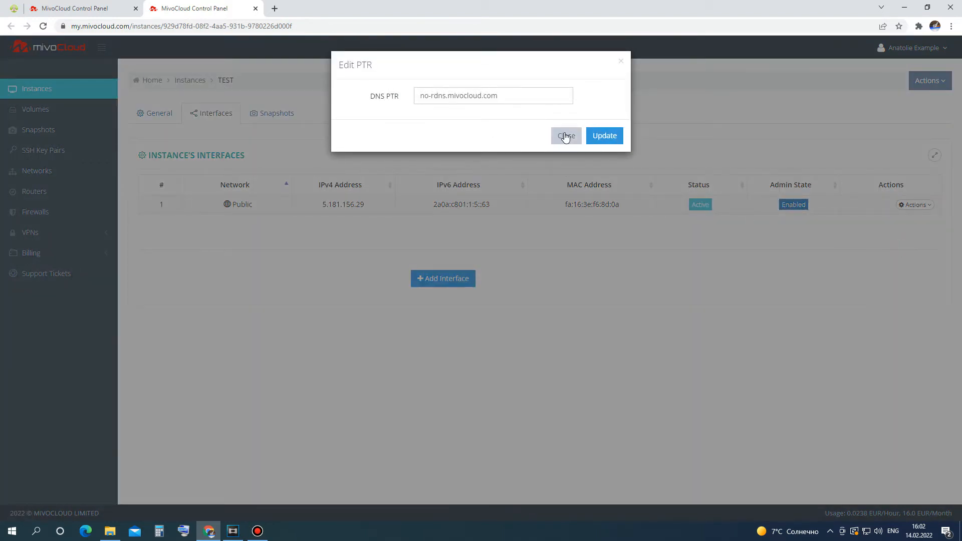
click(603, 137)
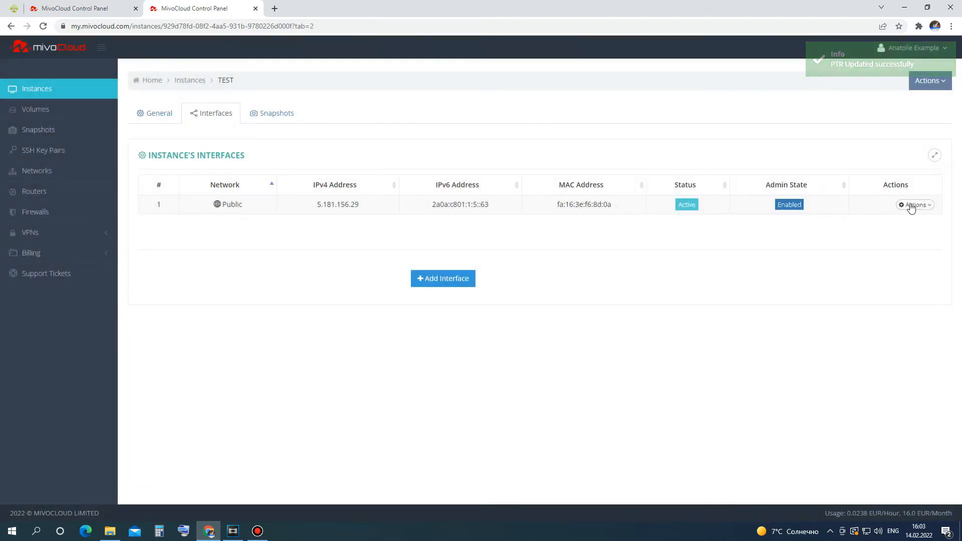
Check the public interface's IPv6 PTR record and close it without updating.
click(911, 205)
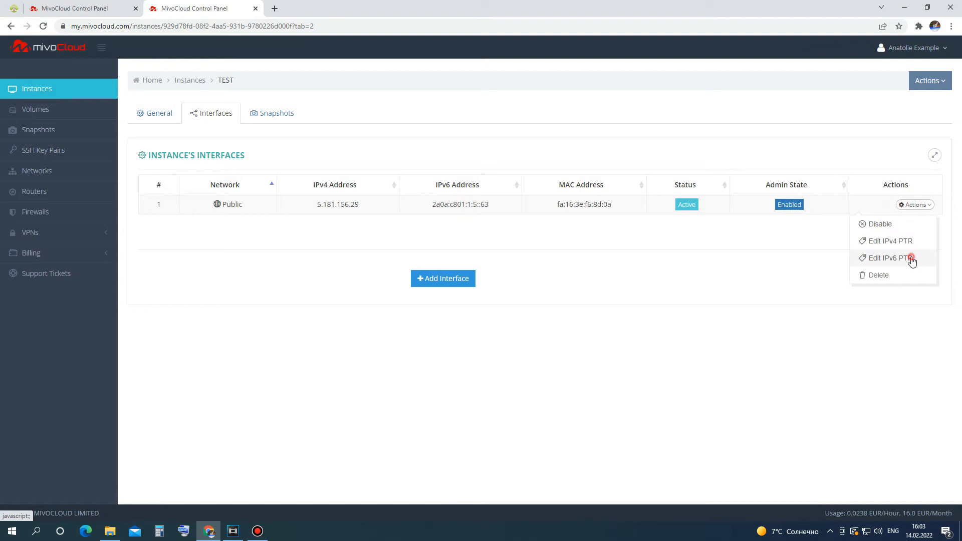
click(911, 256)
click(565, 137)
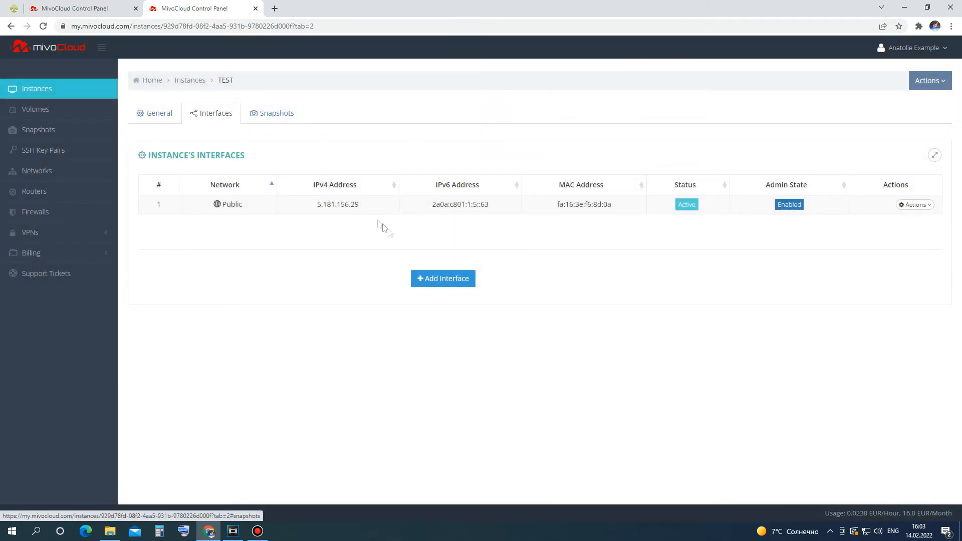
View the options for adding an interface without adding one, and look at the TEST instance's snapshots.
click(441, 279)
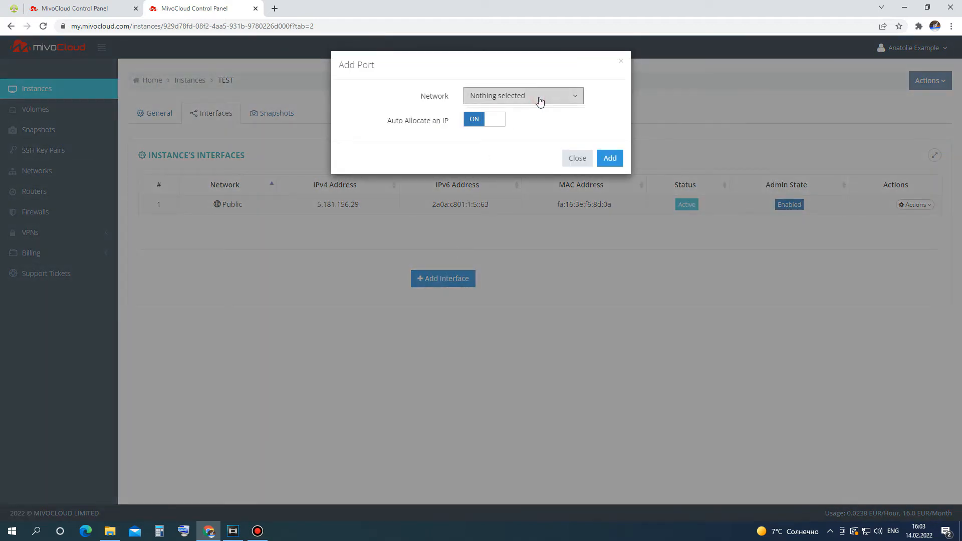
click(576, 158)
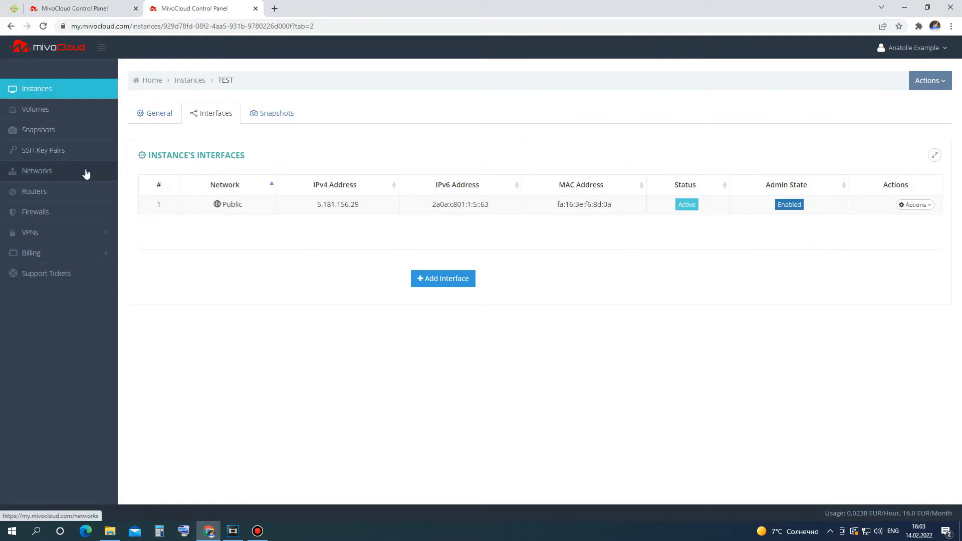
click(274, 122)
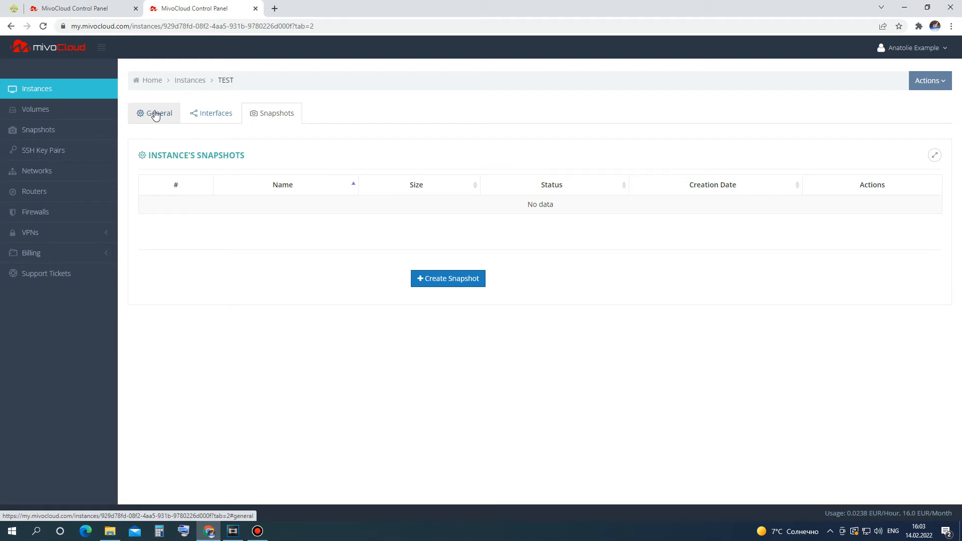
Edit the TEST instance from the instances list and submit it with the name TEST.
click(92, 95)
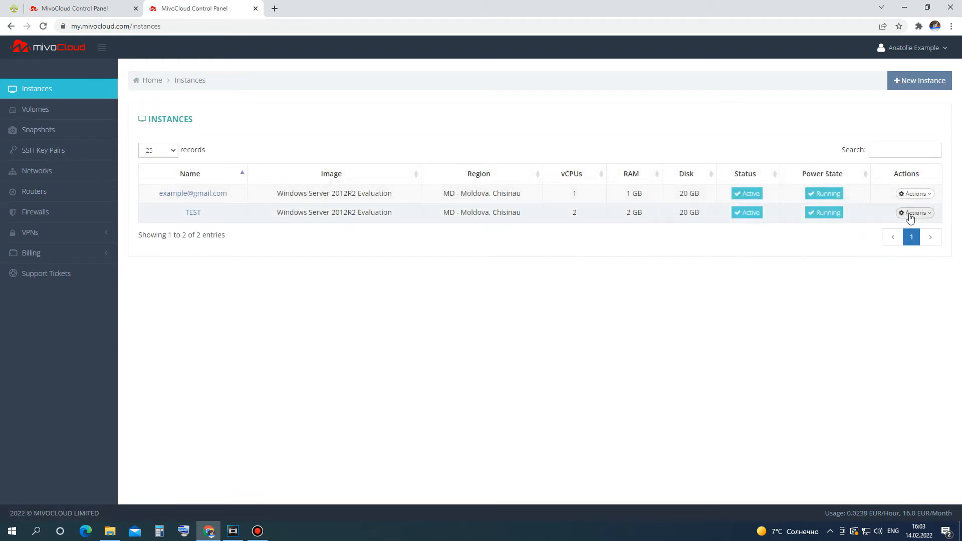
click(915, 213)
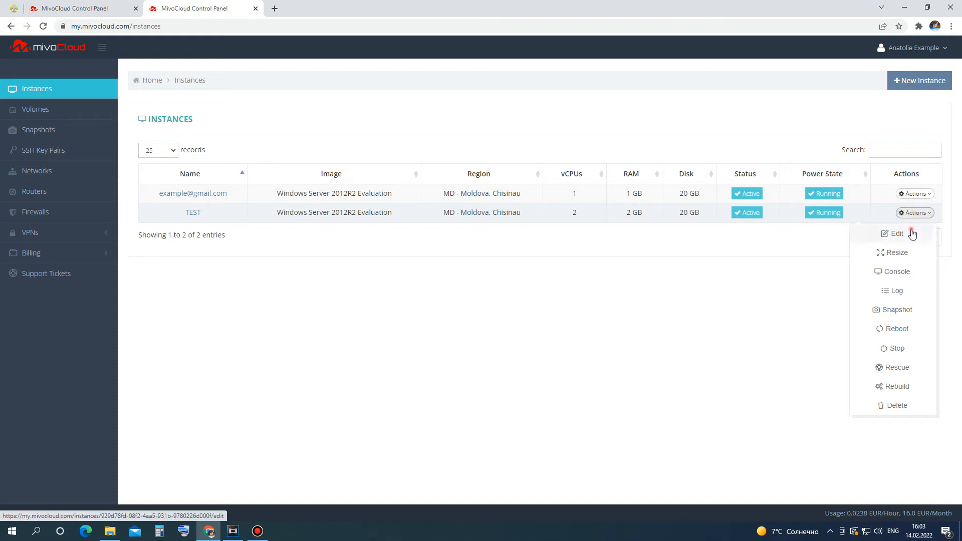
click(911, 234)
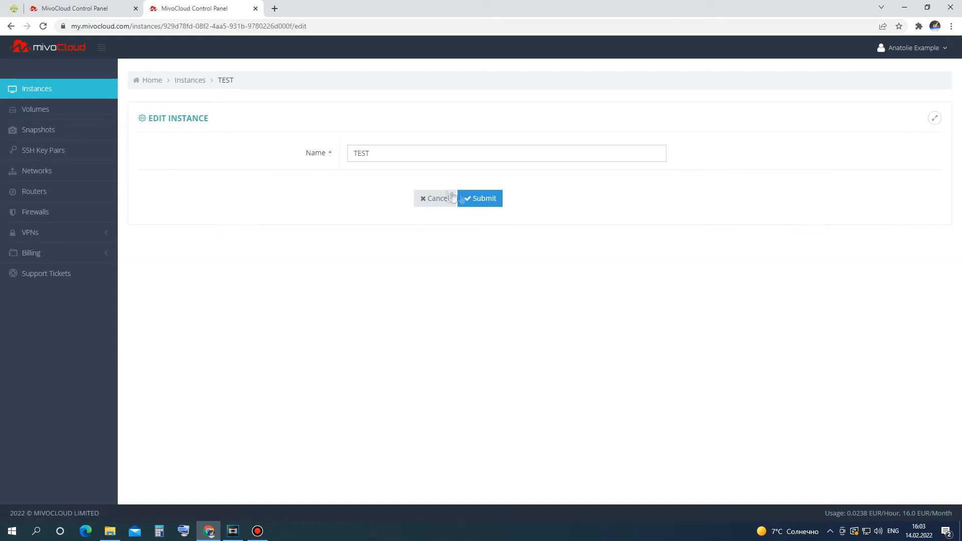
click(479, 198)
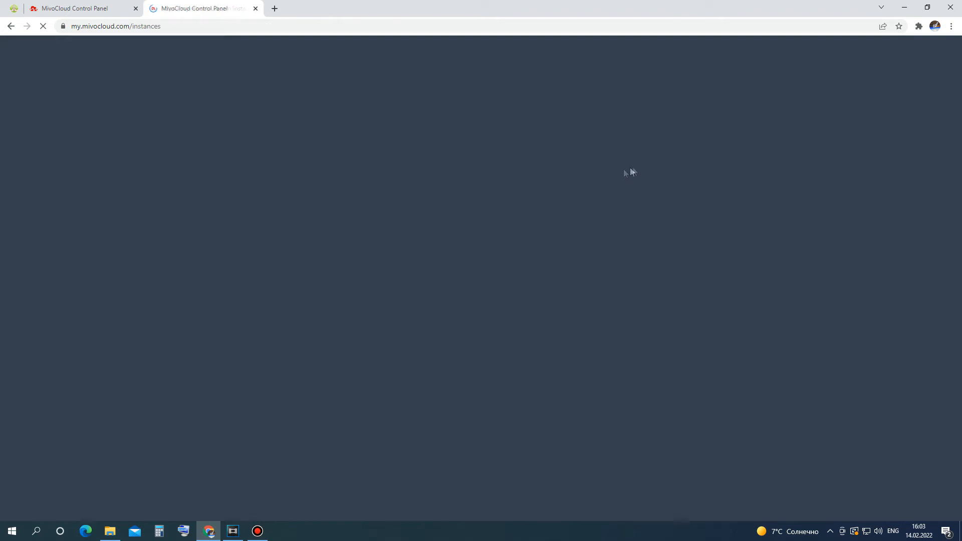
Resize the TEST instance to a 32 GB disk, keeping 2 vCPUs and 2 GB RAM, and reboot it to apply.
click(924, 216)
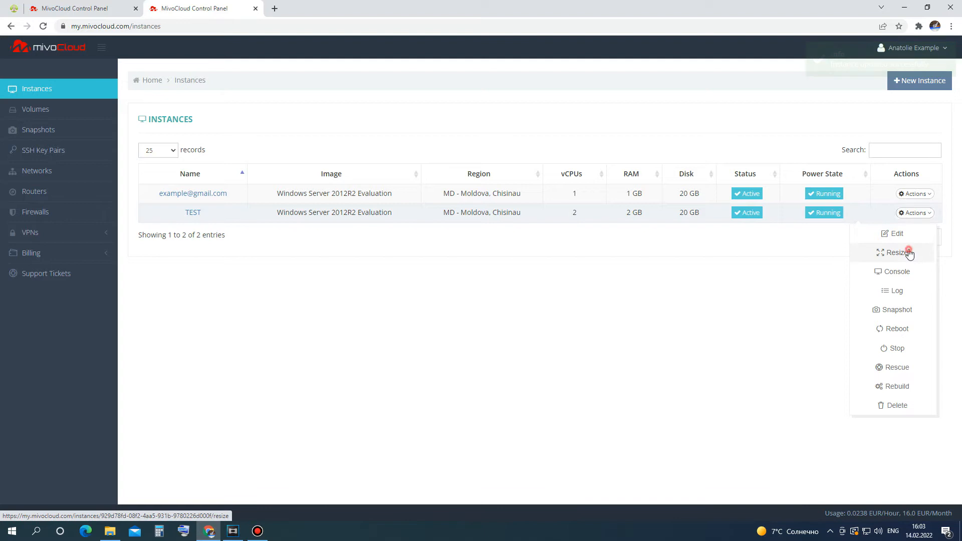
click(910, 253)
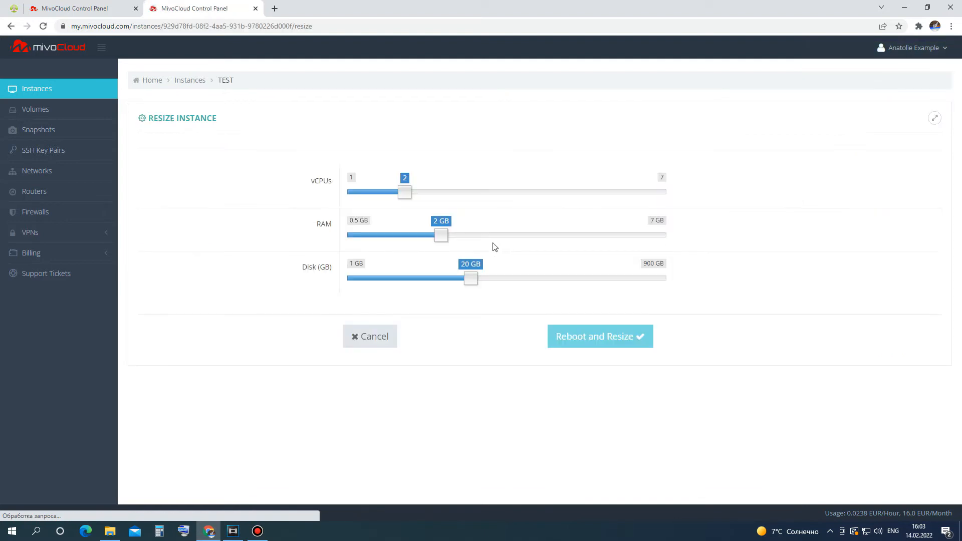
mouse_move(401, 195)
mouse_down()
mouse_move(351, 194)
mouse_move(387, 198)
mouse_up()
mouse_move(441, 236)
mouse_down()
mouse_move(338, 242)
mouse_move(440, 241)
mouse_up()
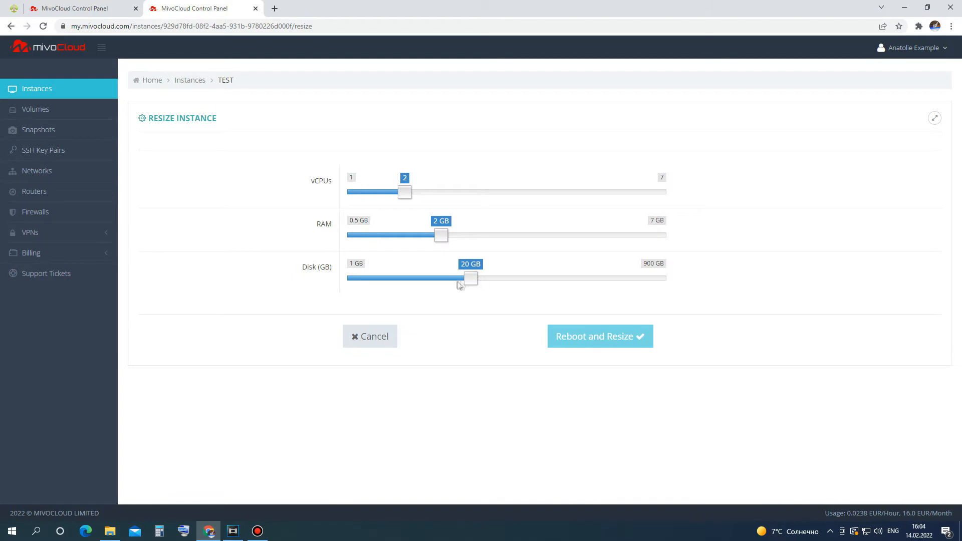
drag(471, 279, 499, 279)
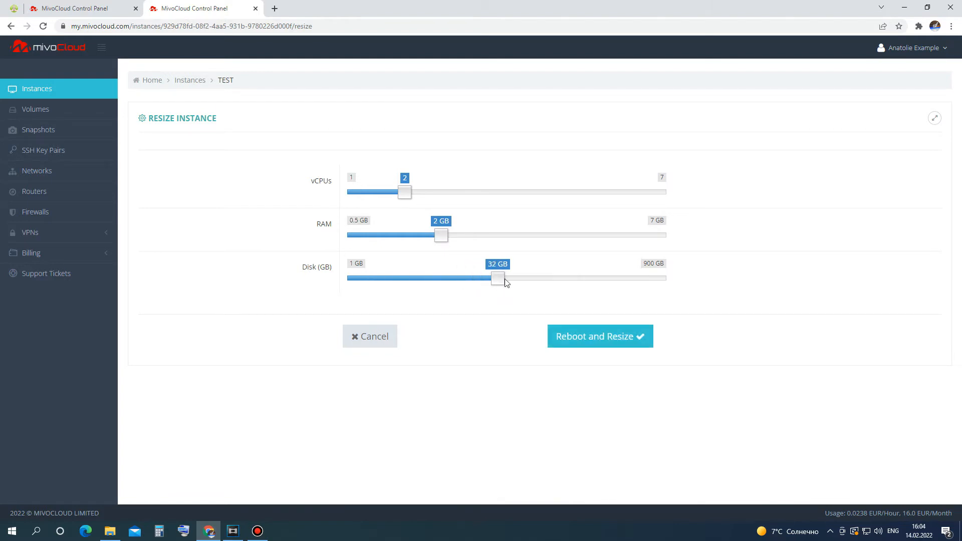
click(604, 336)
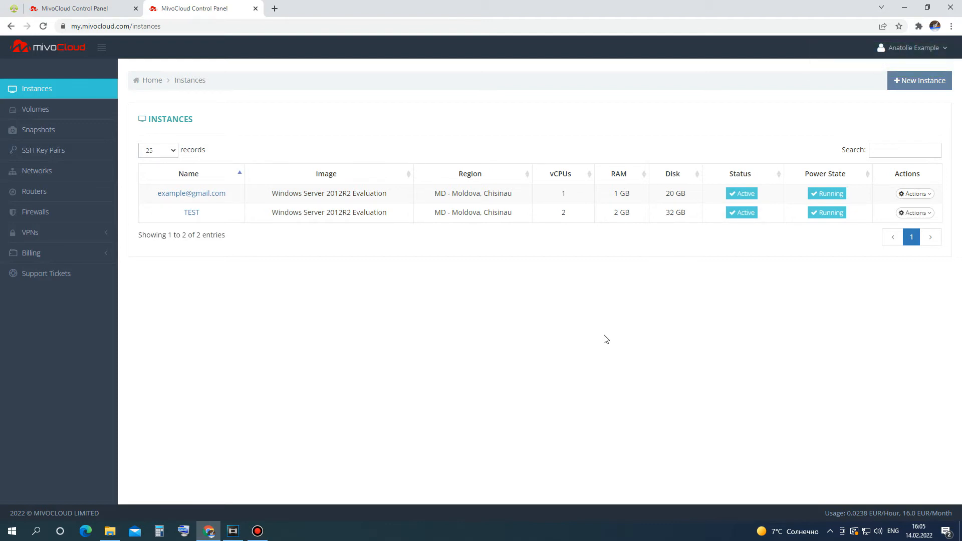
Try to shrink the TEST instance's disk below 32 GB, cancel the resize and return to the instances list.
click(918, 215)
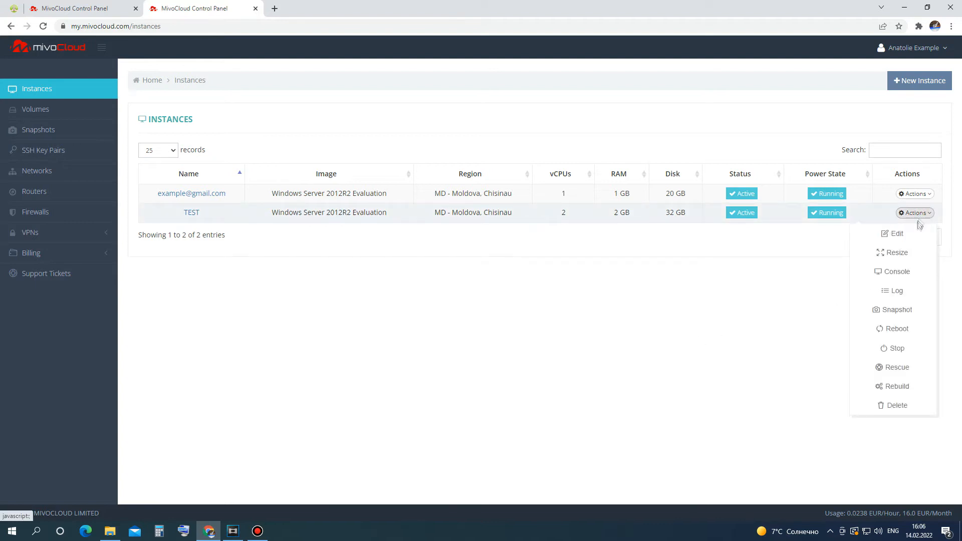
click(905, 256)
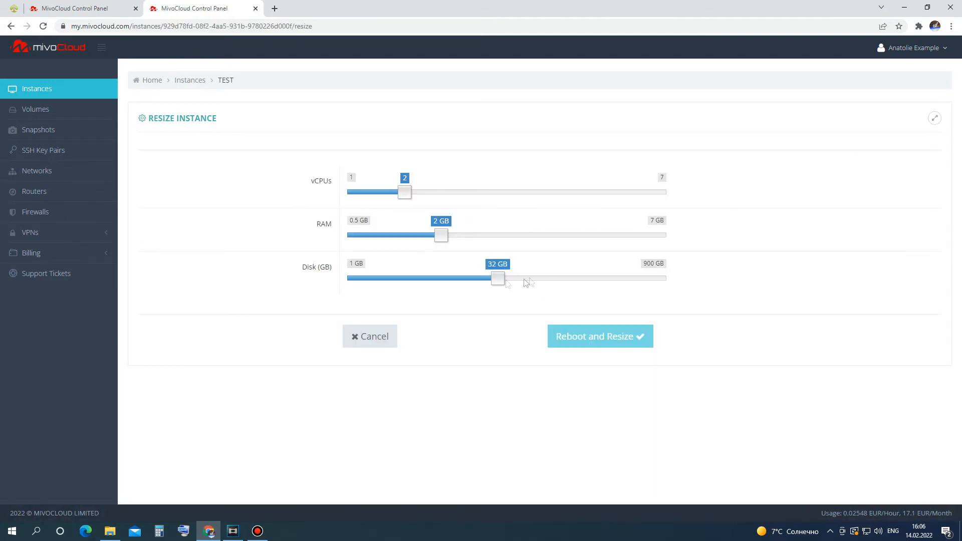
drag(494, 280, 447, 281)
click(376, 338)
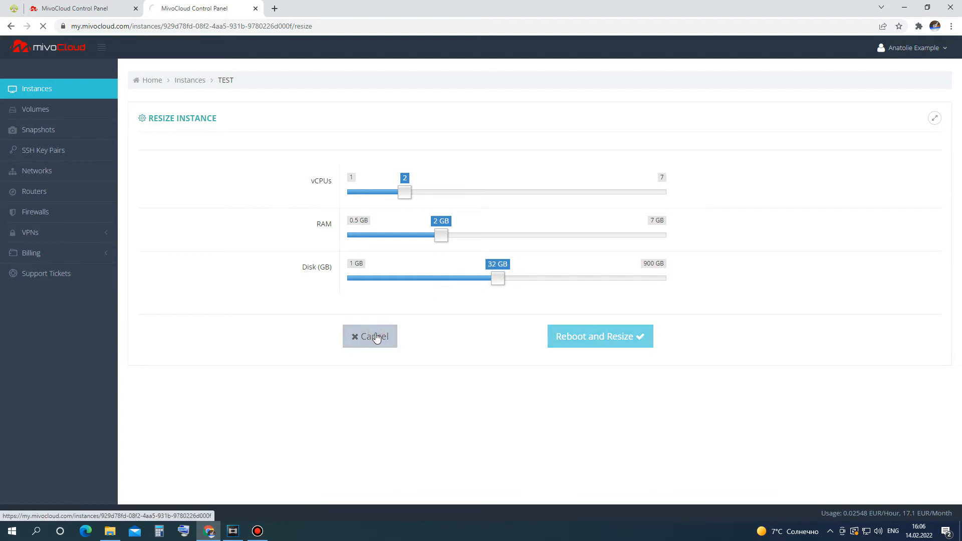
click(434, 372)
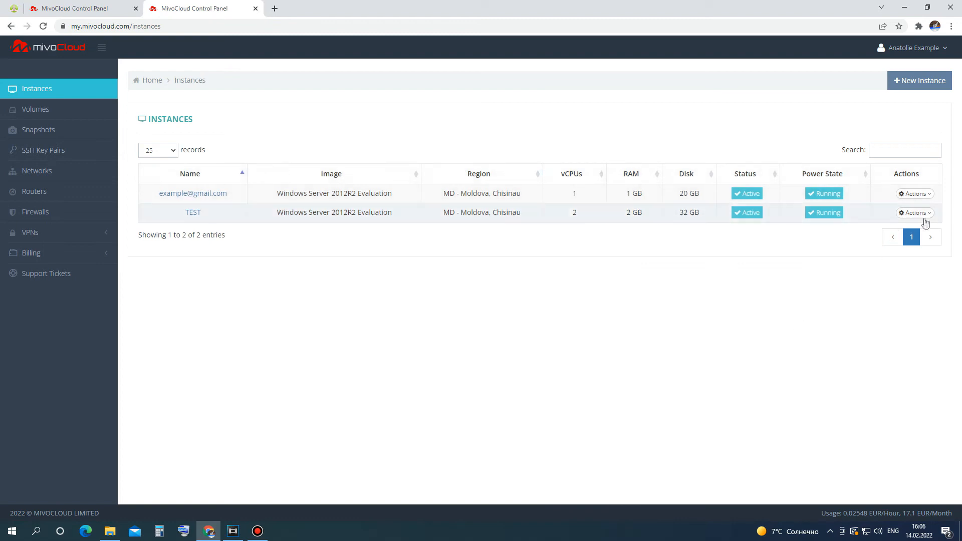
Sign in to the TEST instance's console as Administrator with the account password, and close the console.
click(922, 214)
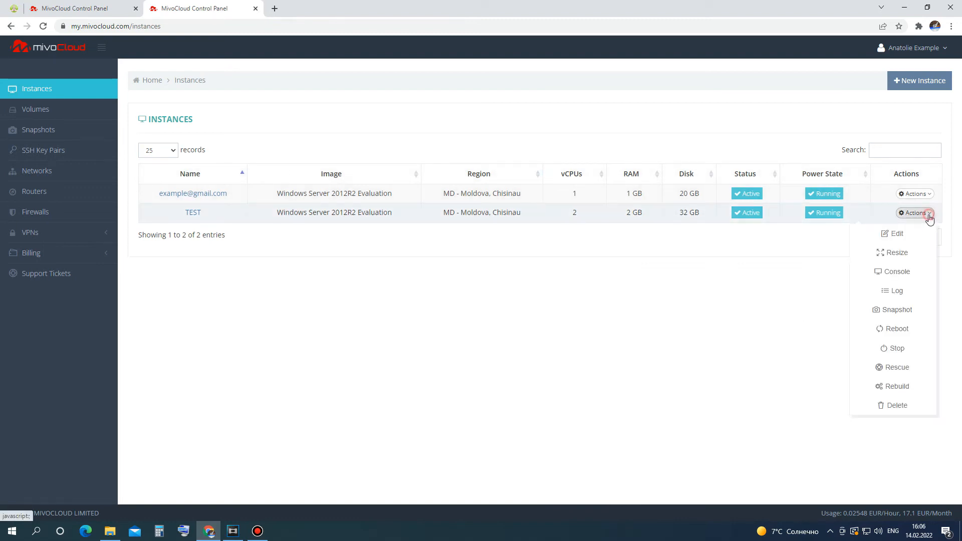
click(903, 276)
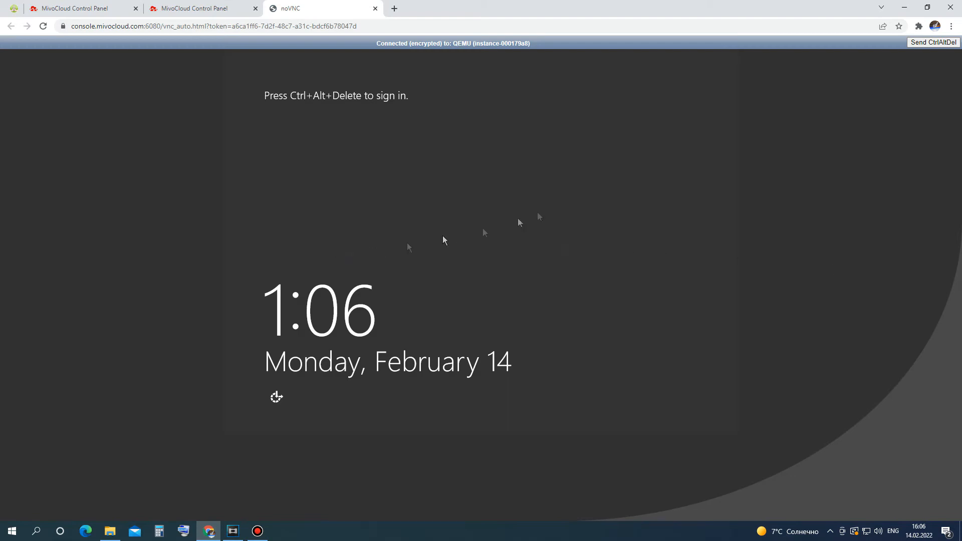
click(934, 42)
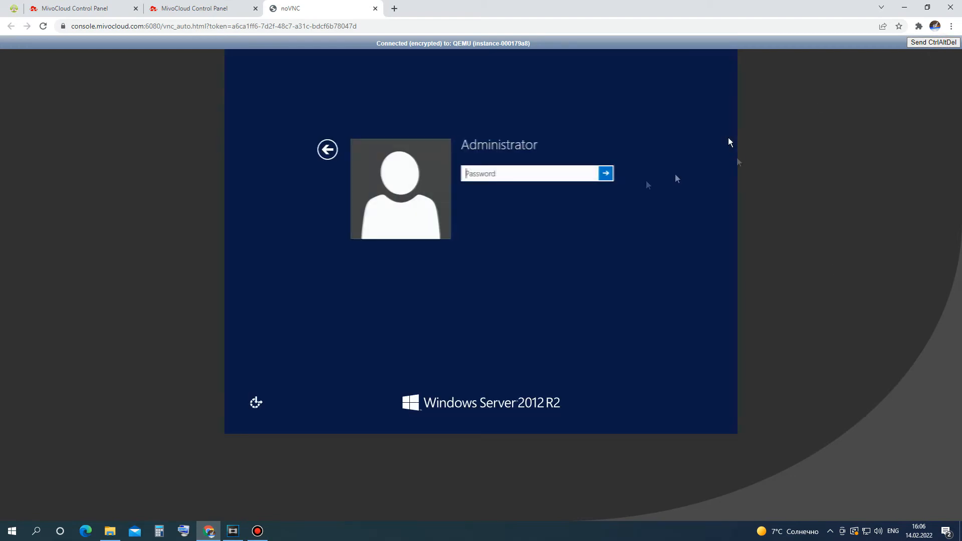
text(*****)
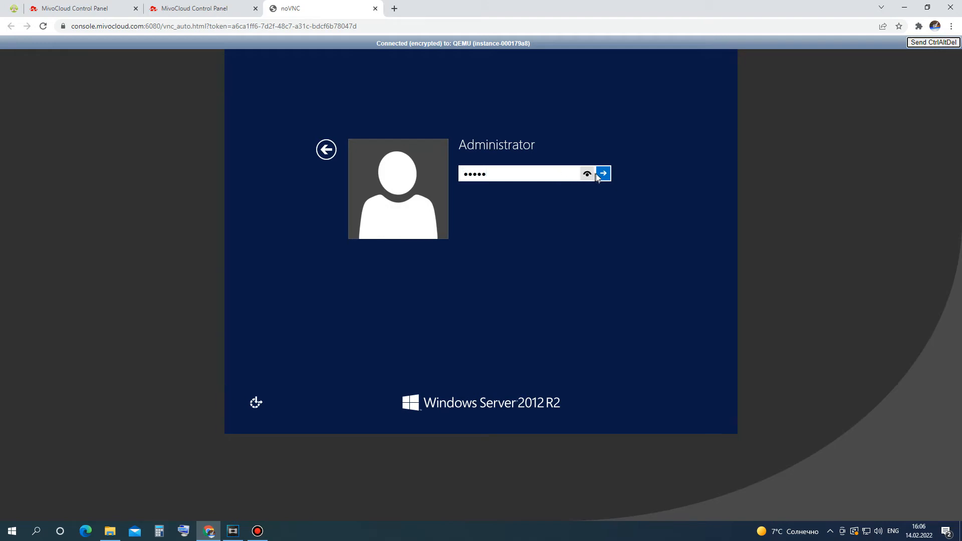
click(597, 174)
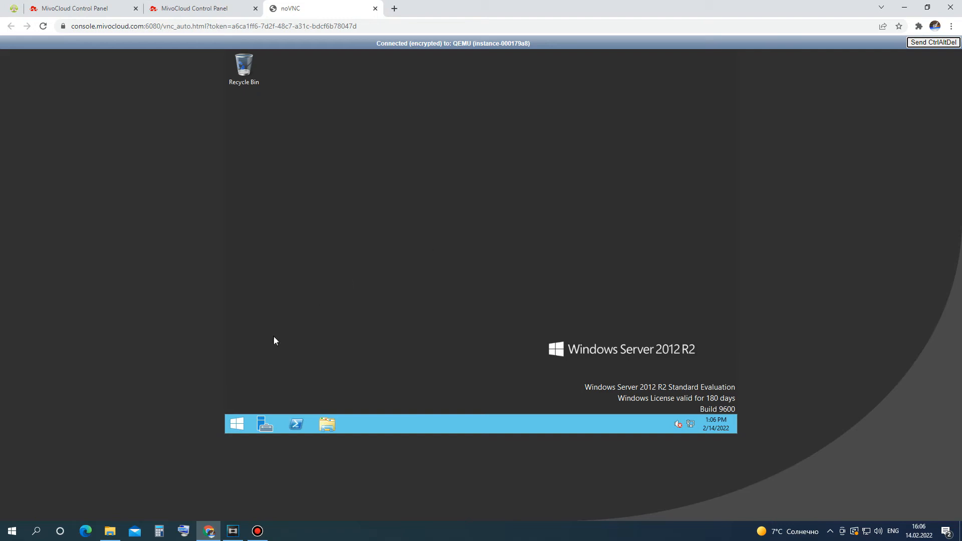
click(376, 9)
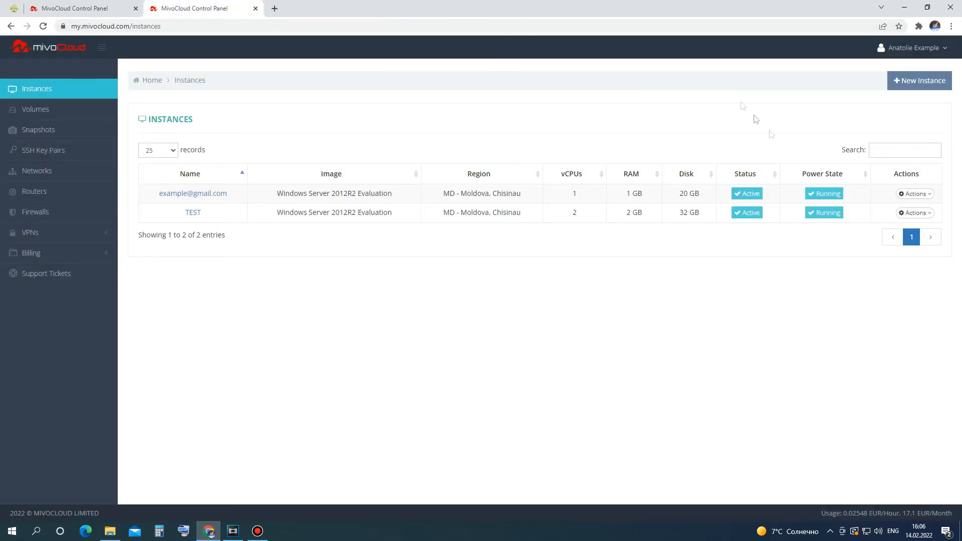
View the TEST instance's serial console log and close it.
click(916, 213)
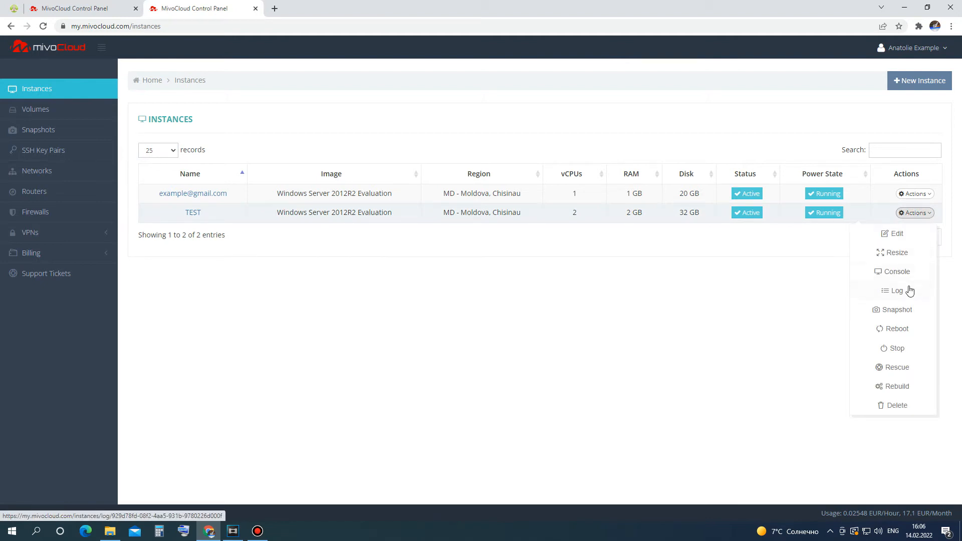
click(907, 289)
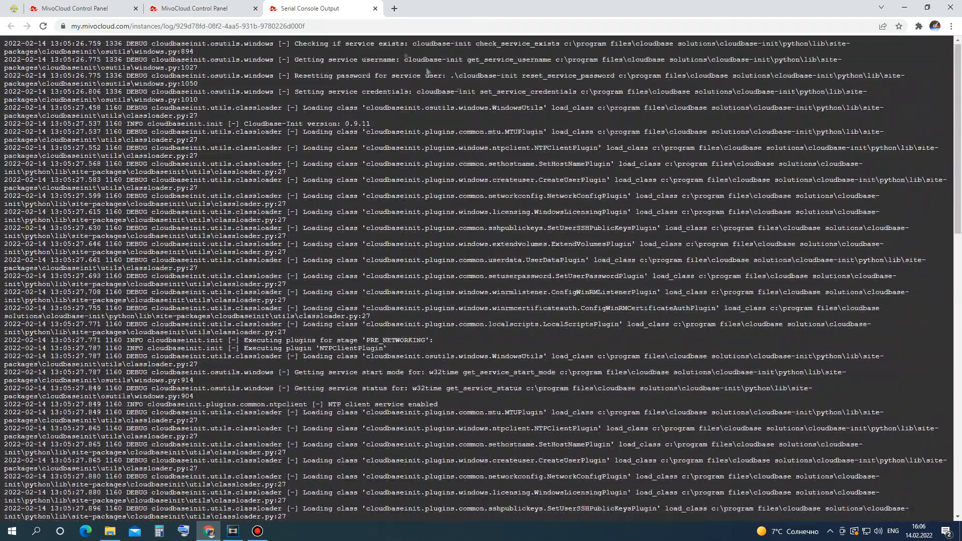
click(375, 9)
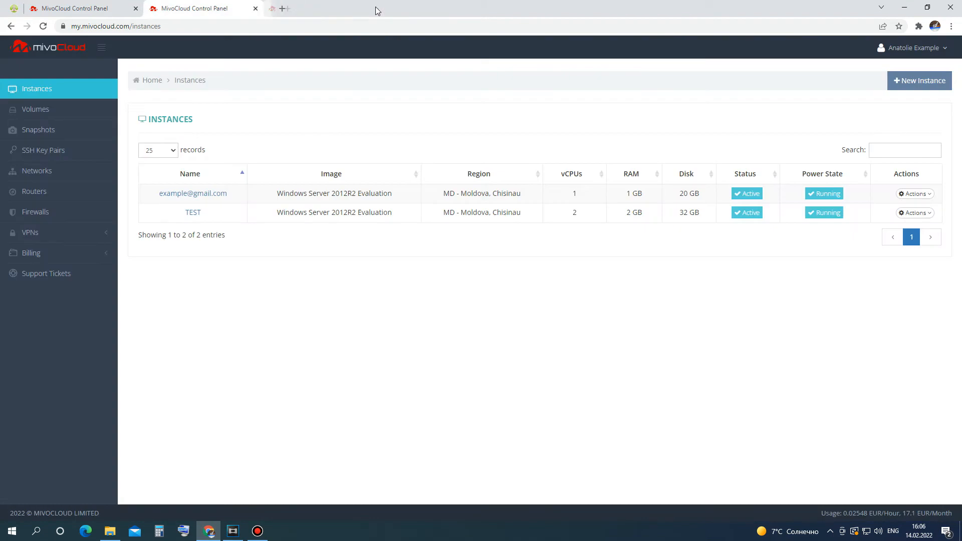
Create a snapshot of the TEST instance named 123 with the description /test.
click(915, 213)
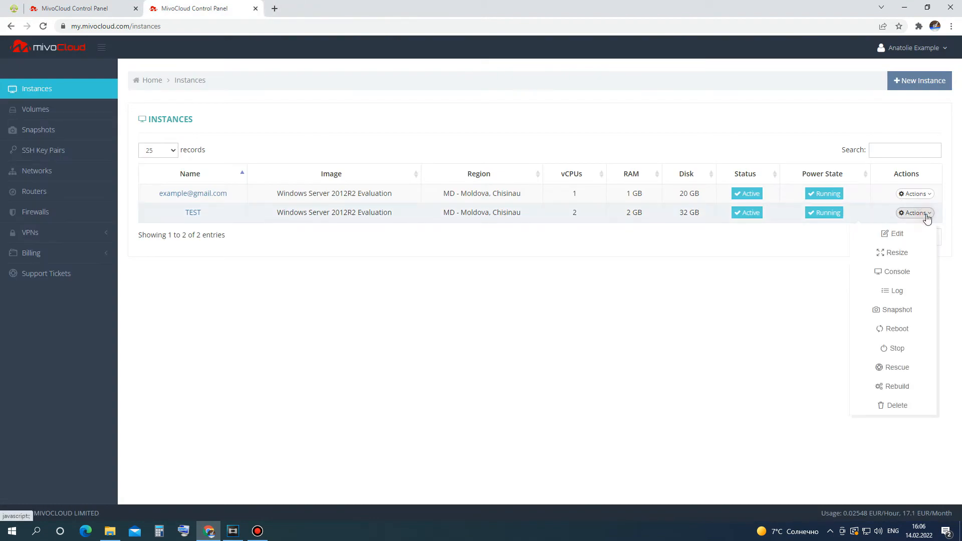
click(911, 319)
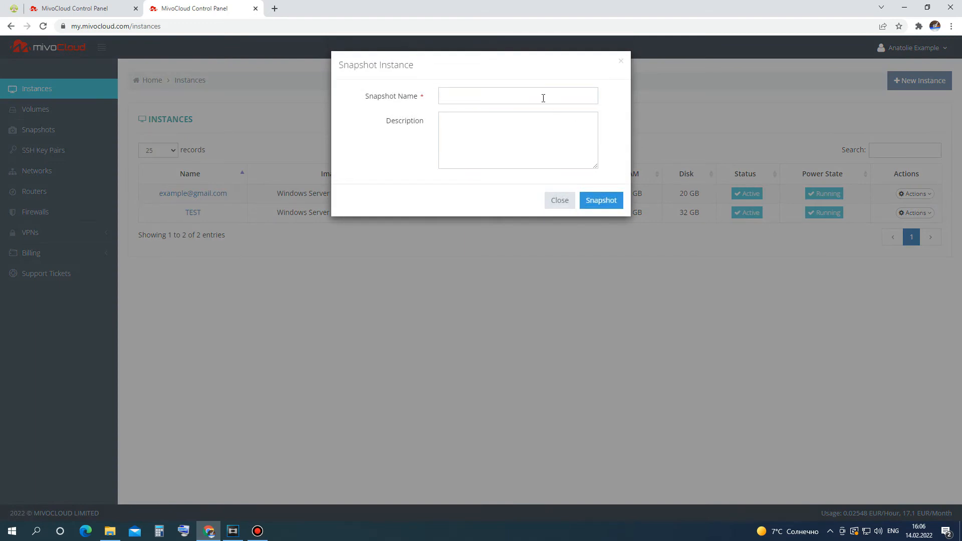
click(543, 98)
text(123)
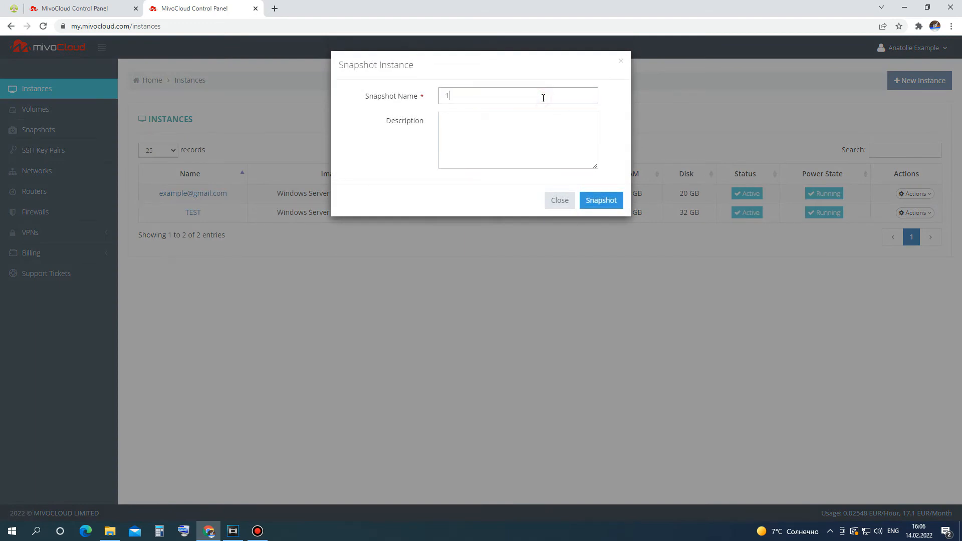
click(530, 119)
text(/test)
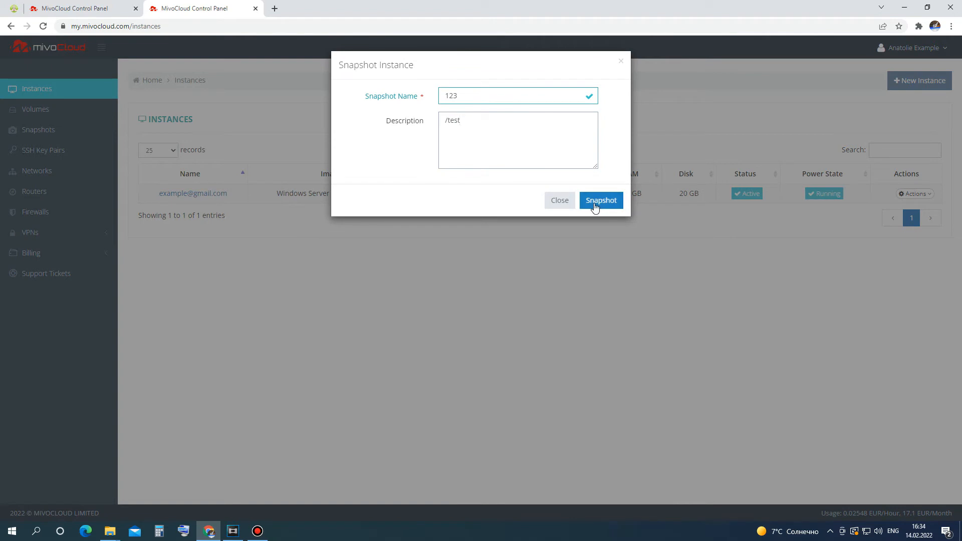
click(595, 201)
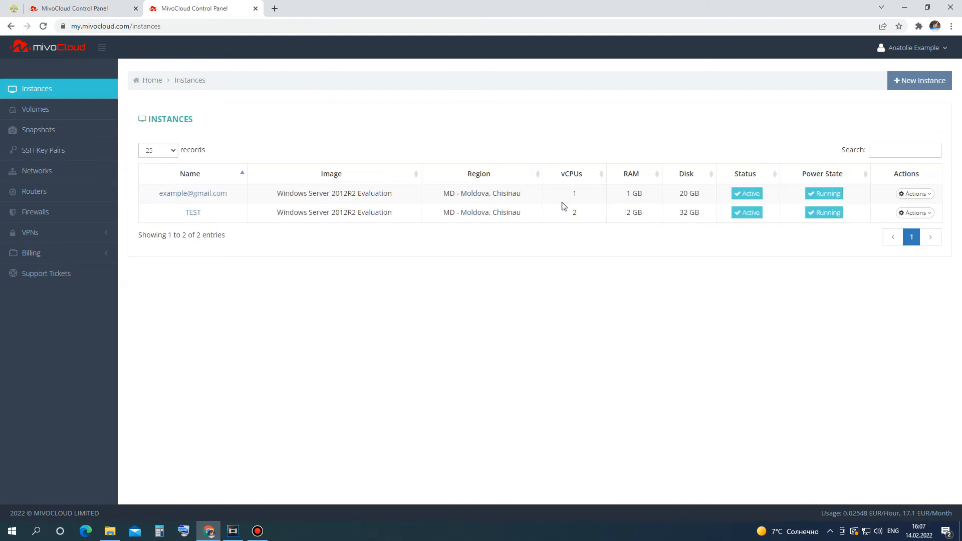
Reboot the TEST instance with Hard Reboot switched on and back off, and return to the instances list.
click(918, 213)
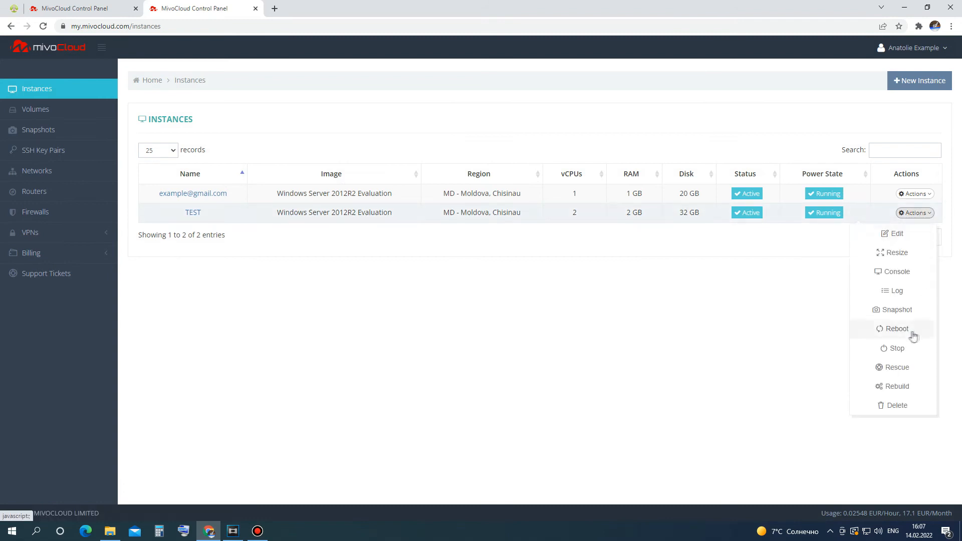
click(897, 329)
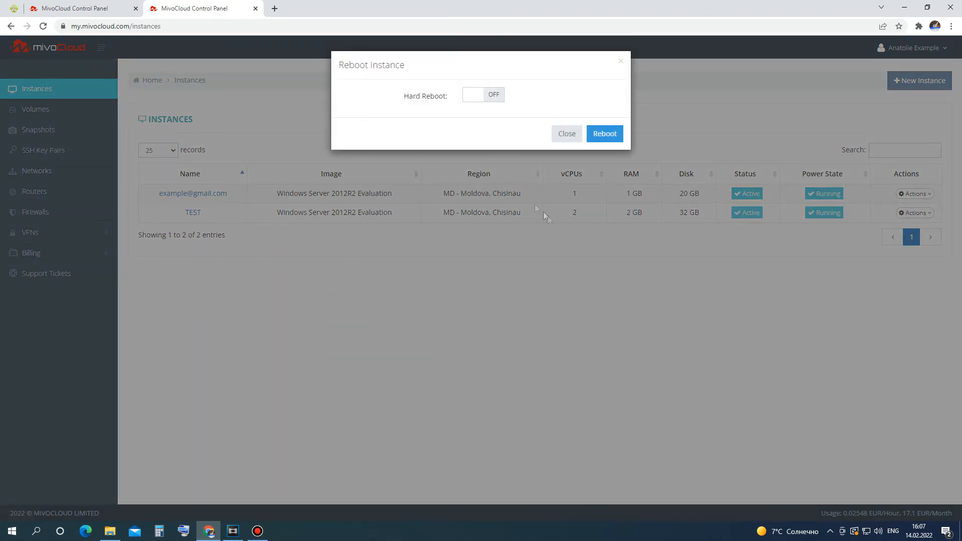
click(493, 96)
click(494, 99)
click(608, 137)
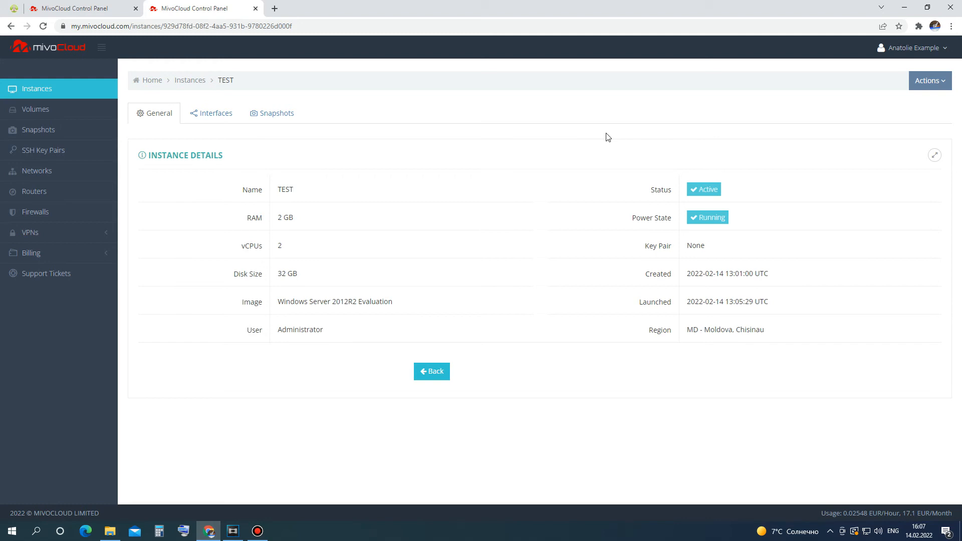
click(433, 371)
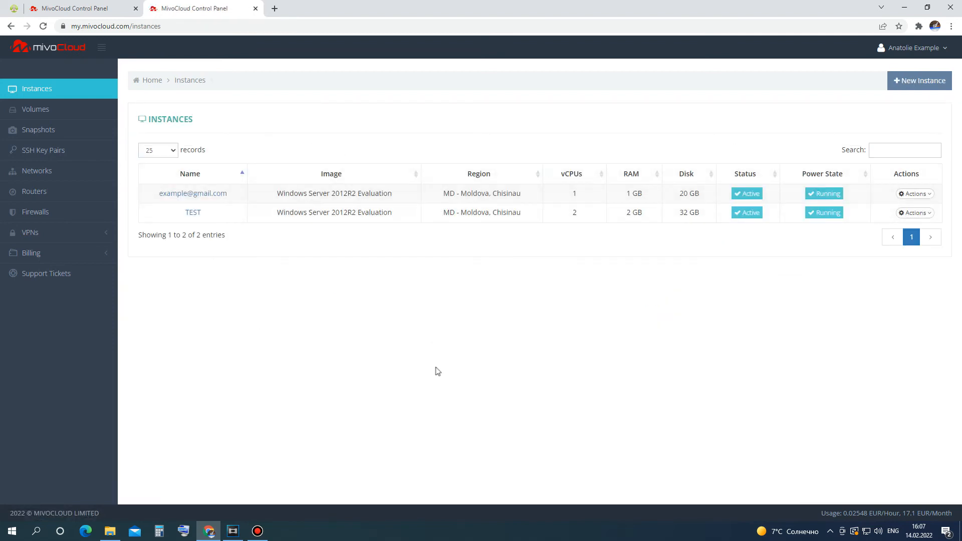
Stop the TEST instance, confirm the shutdown and go back to the instances list.
click(917, 212)
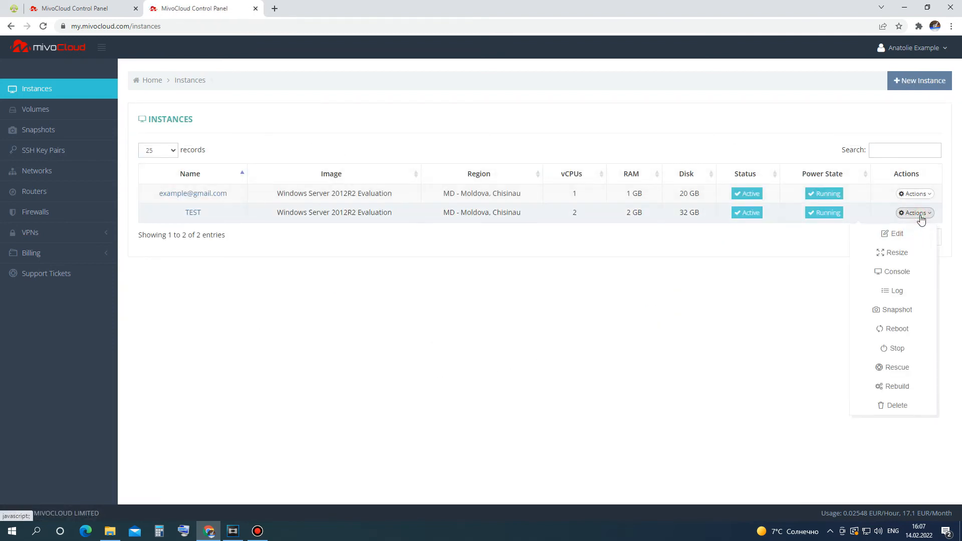
click(903, 350)
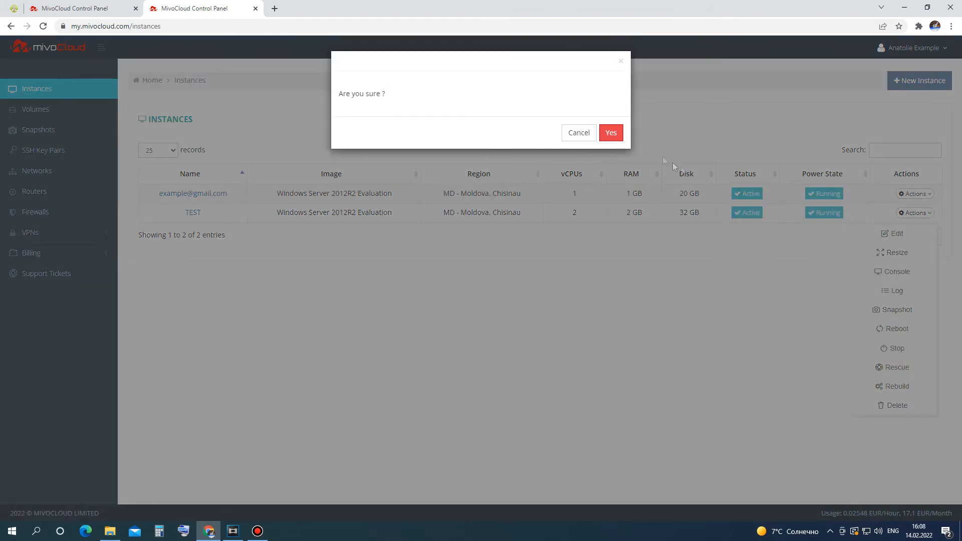
click(610, 133)
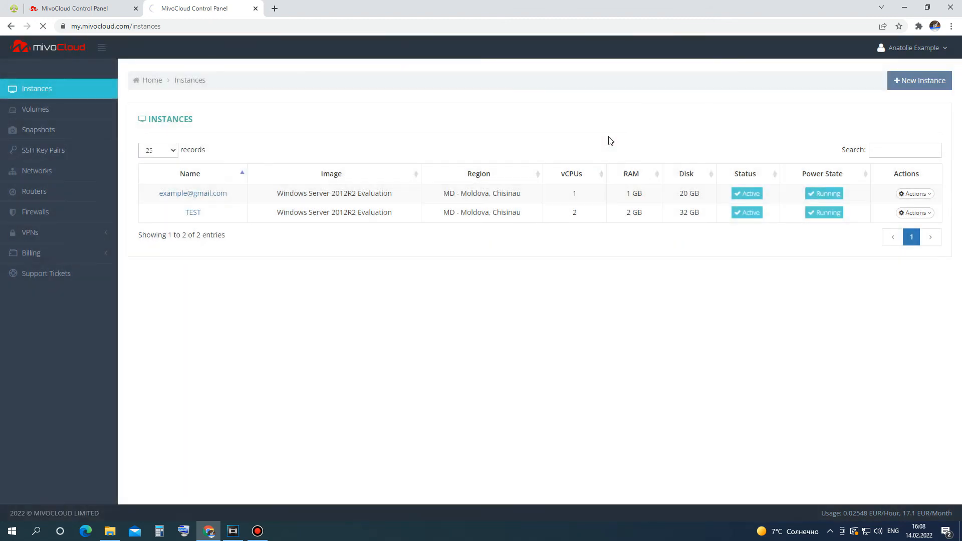
click(447, 371)
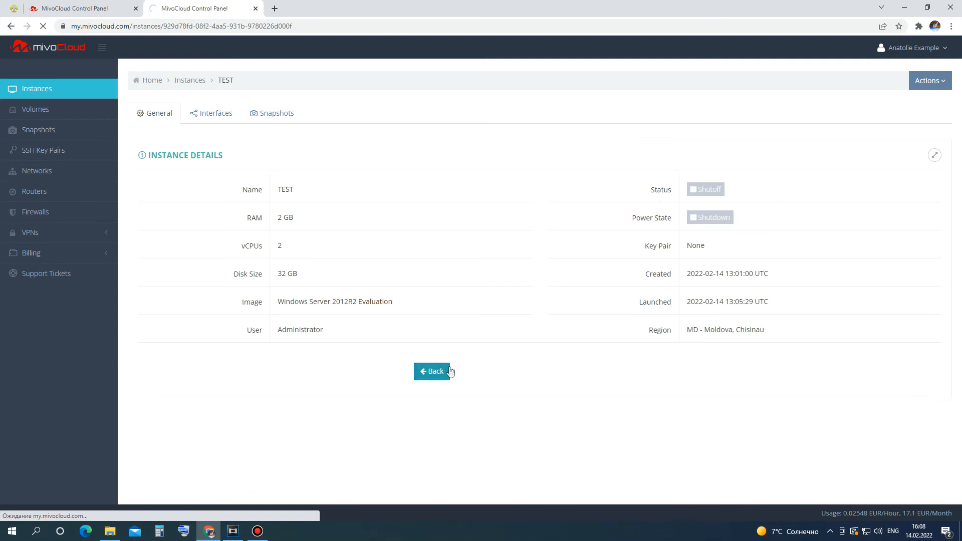
Start the TEST instance and return to the instances list.
click(921, 213)
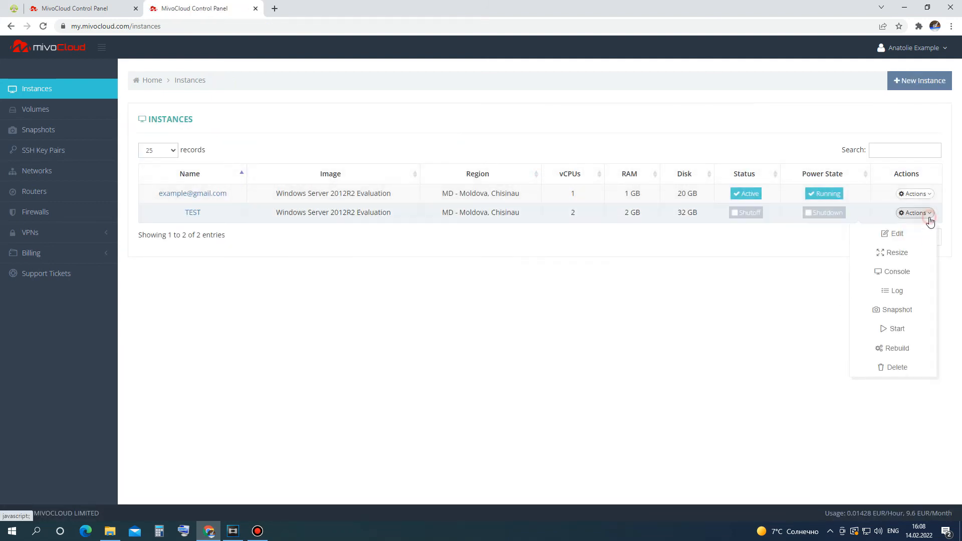
click(901, 332)
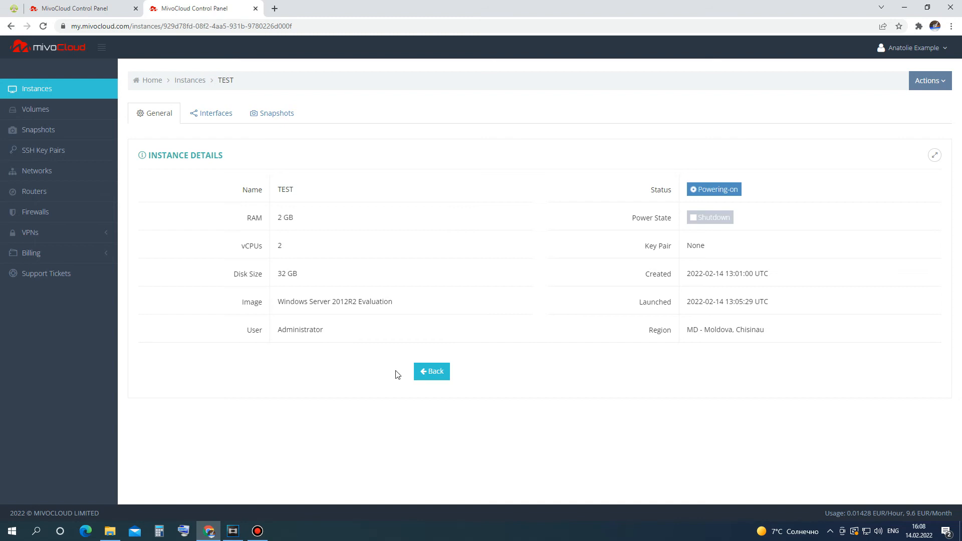
click(427, 372)
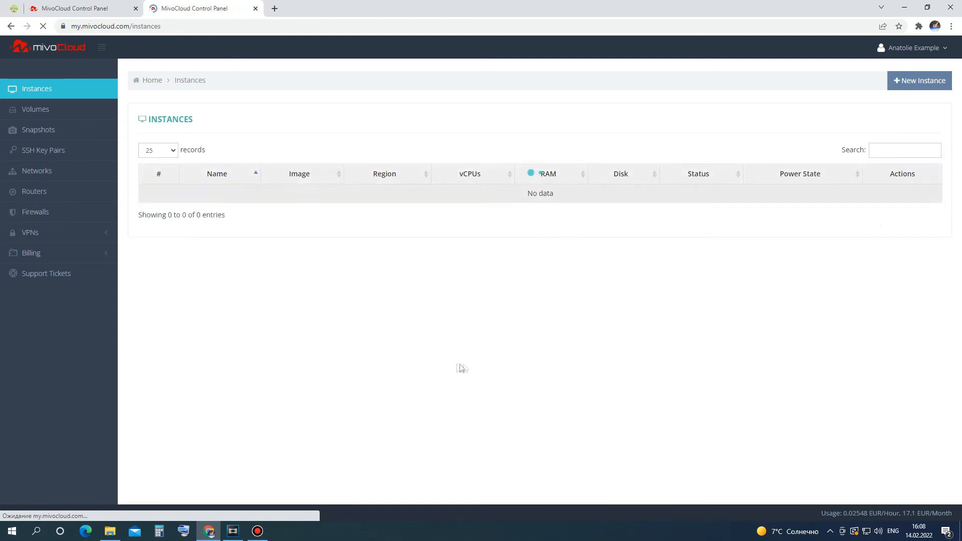
Put the TEST instance into rescue mode with the Windows2012R2ISO operating system.
click(921, 213)
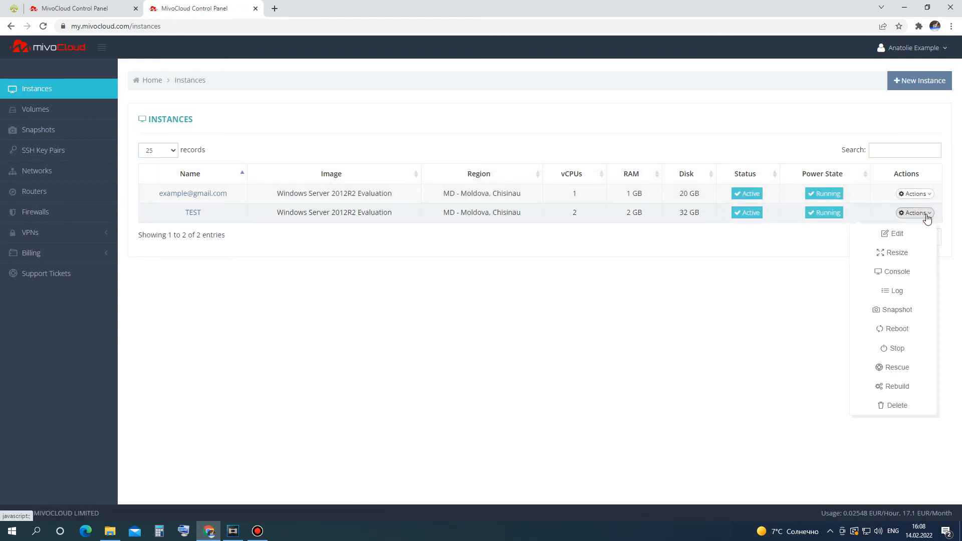
click(904, 369)
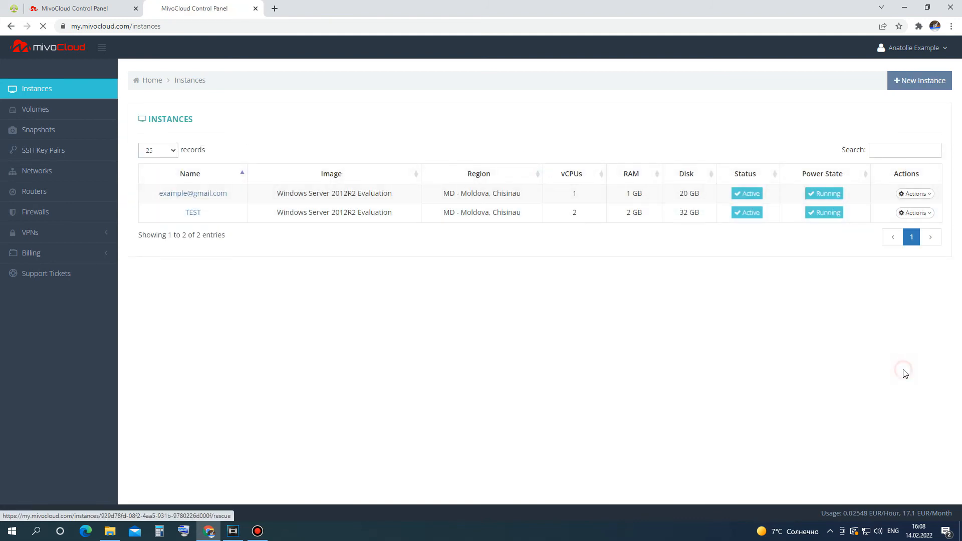
click(640, 180)
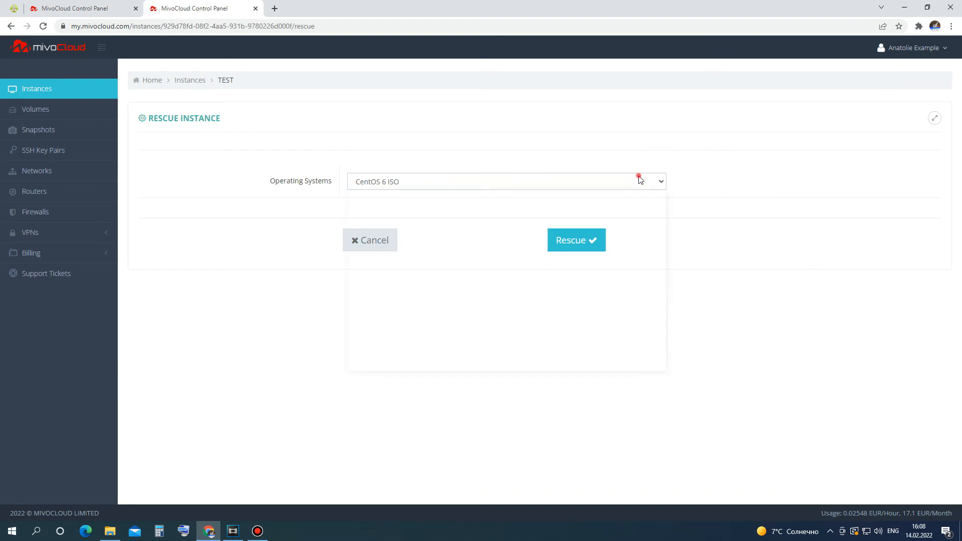
click(571, 356)
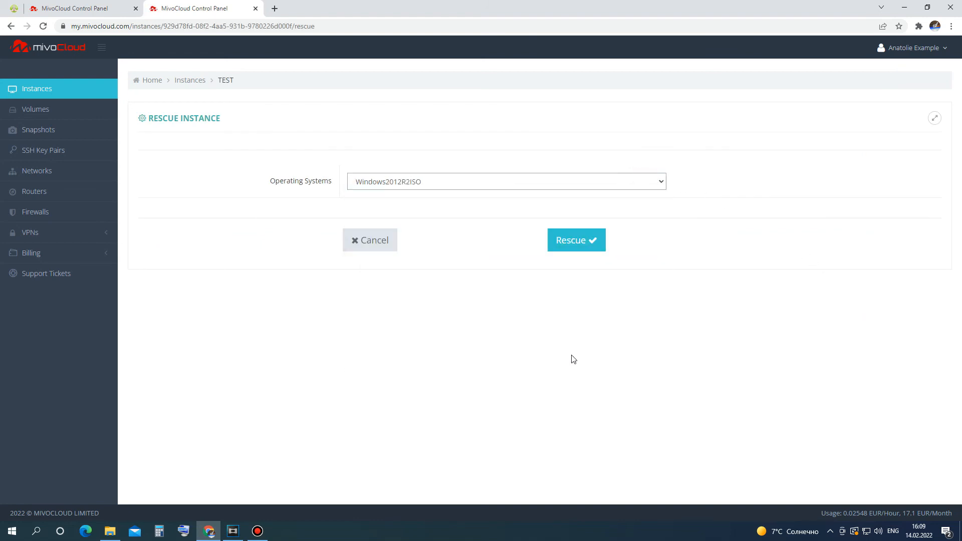
click(584, 249)
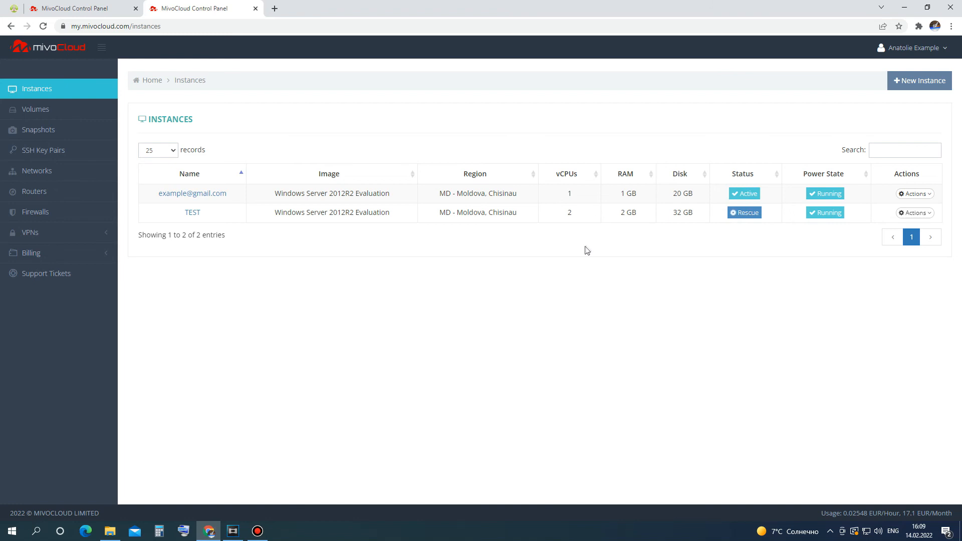
Check the rescued TEST instance's console, close it and unrescue the instance.
click(914, 213)
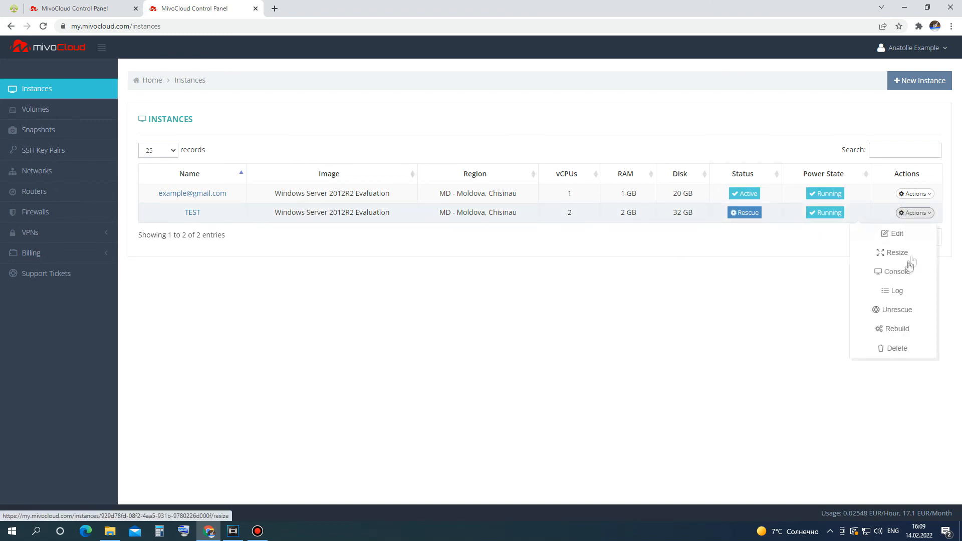
click(903, 271)
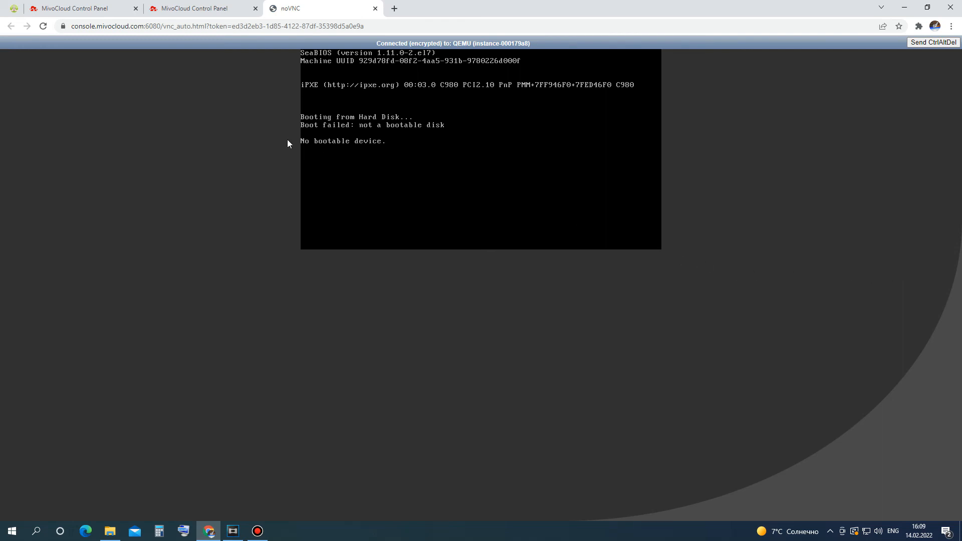
click(376, 9)
click(914, 213)
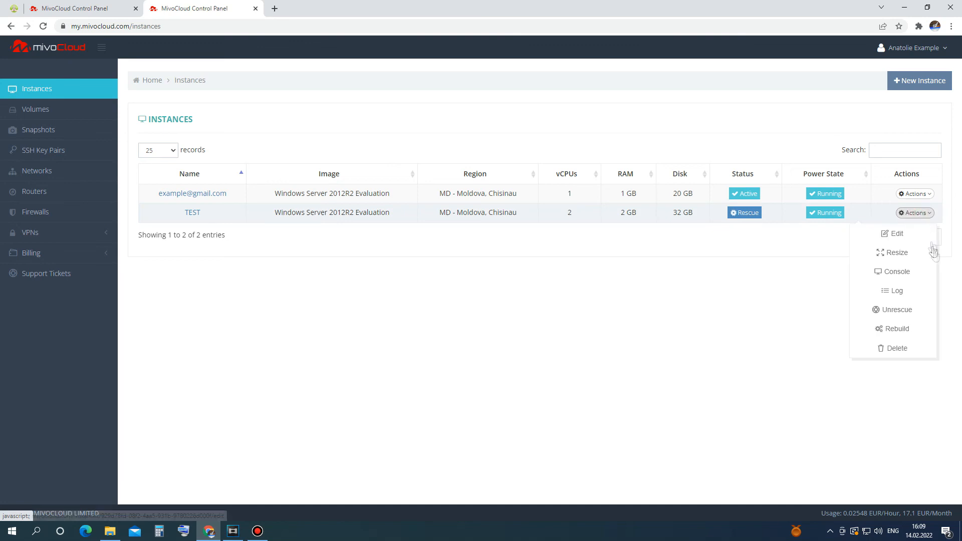
click(902, 311)
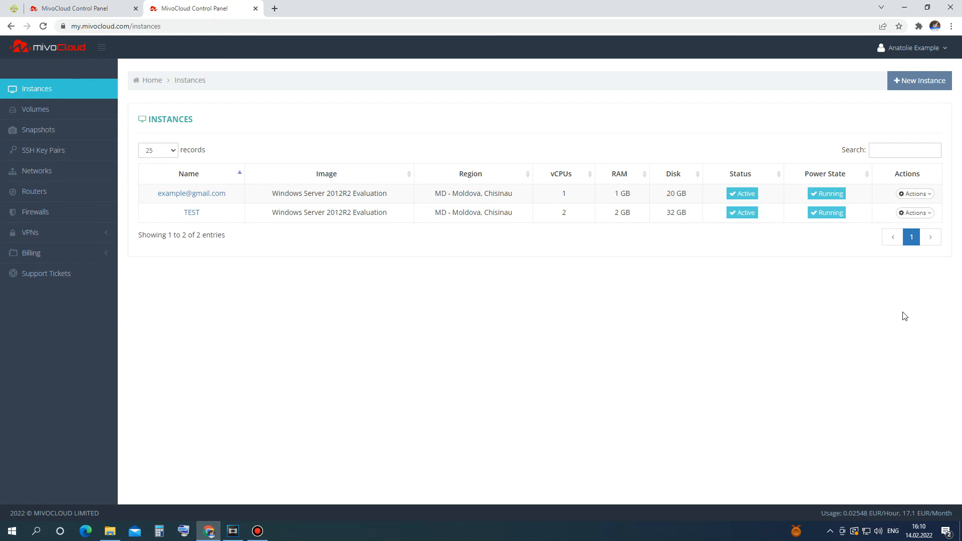
Begin a rebuild of the TEST instance, look at the available snapshots and choose the Windows 2016 distribution as the image.
click(920, 216)
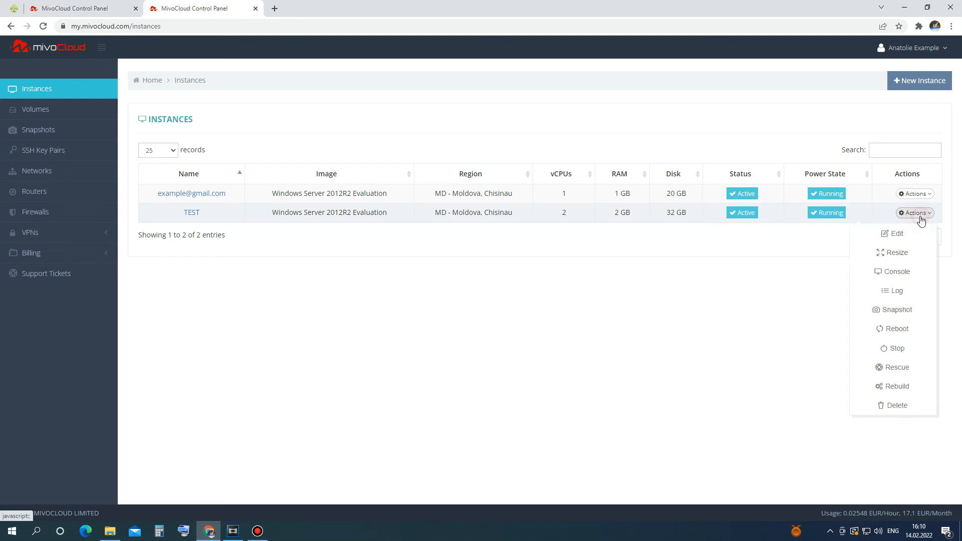
click(898, 387)
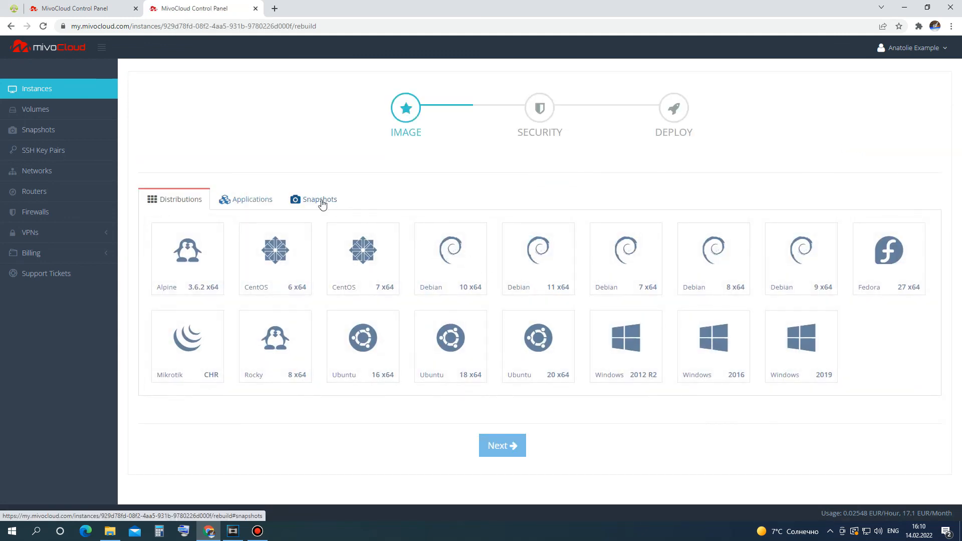
click(321, 201)
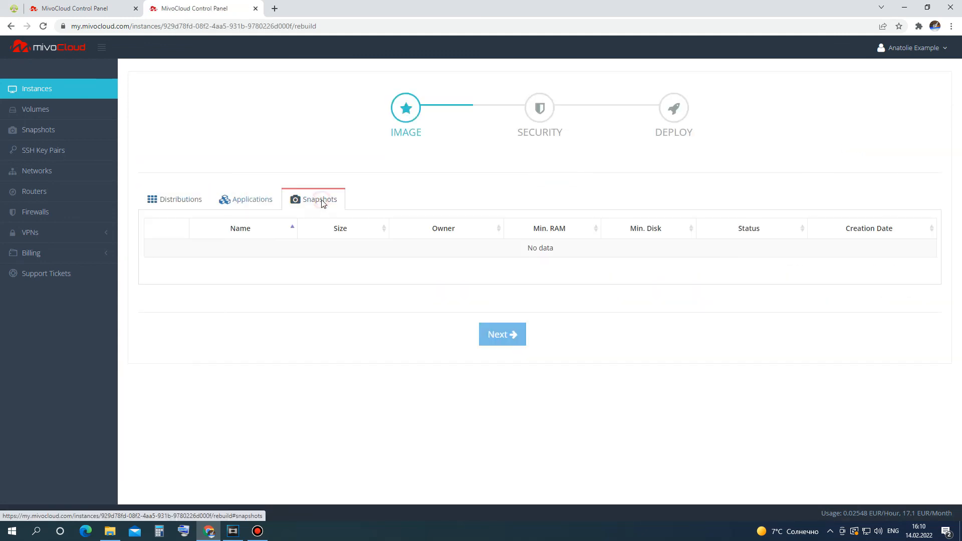
click(193, 203)
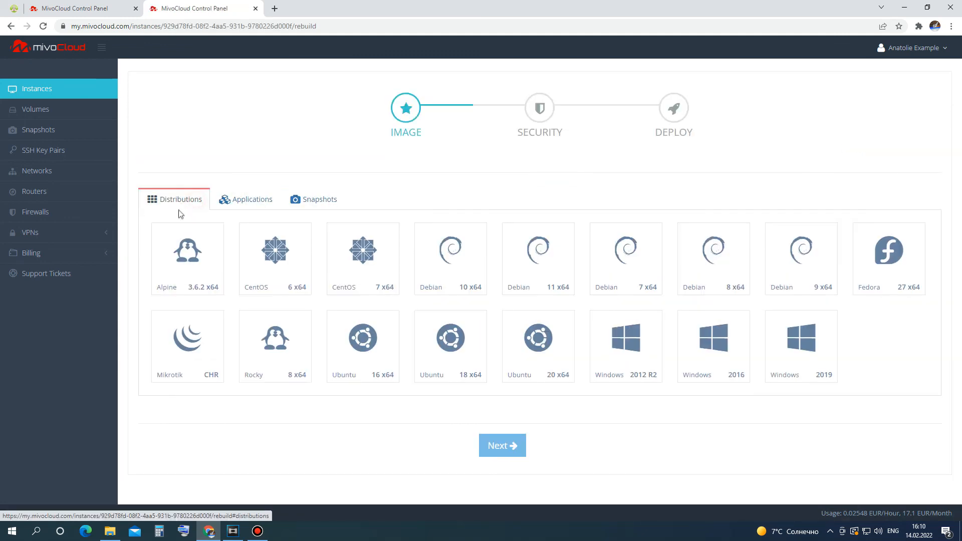
click(650, 345)
click(700, 348)
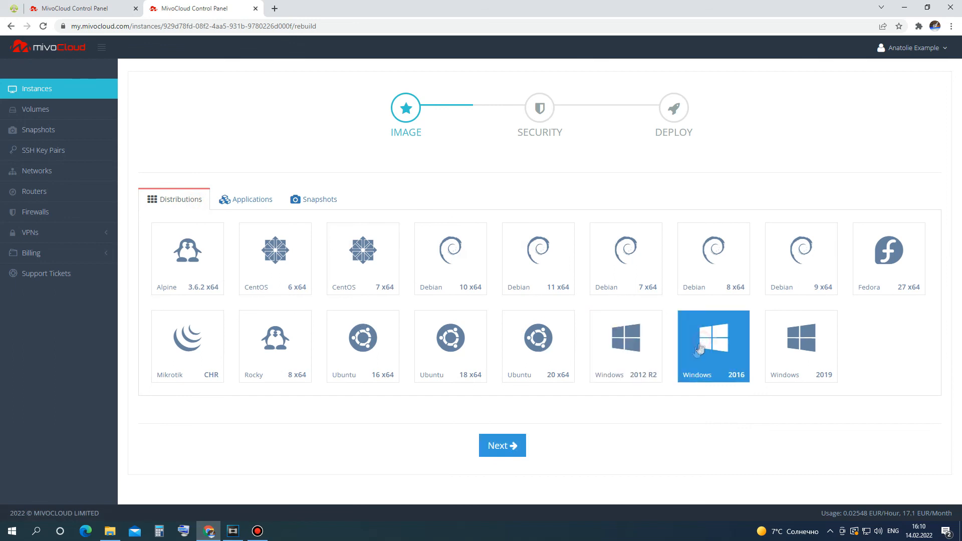
click(500, 445)
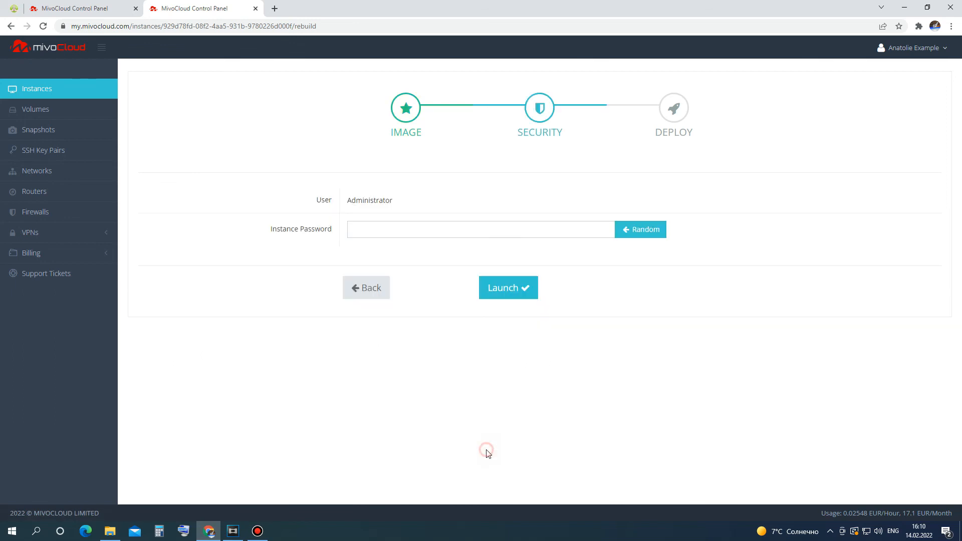
Enter the instance password for the rebuild, launch it and return to the instances list.
click(567, 228)
text(•••••)
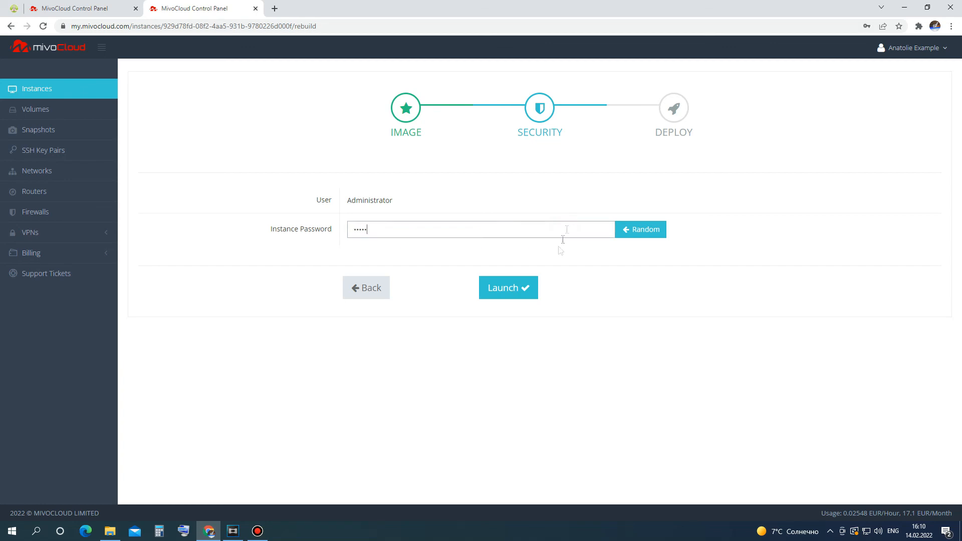
click(520, 287)
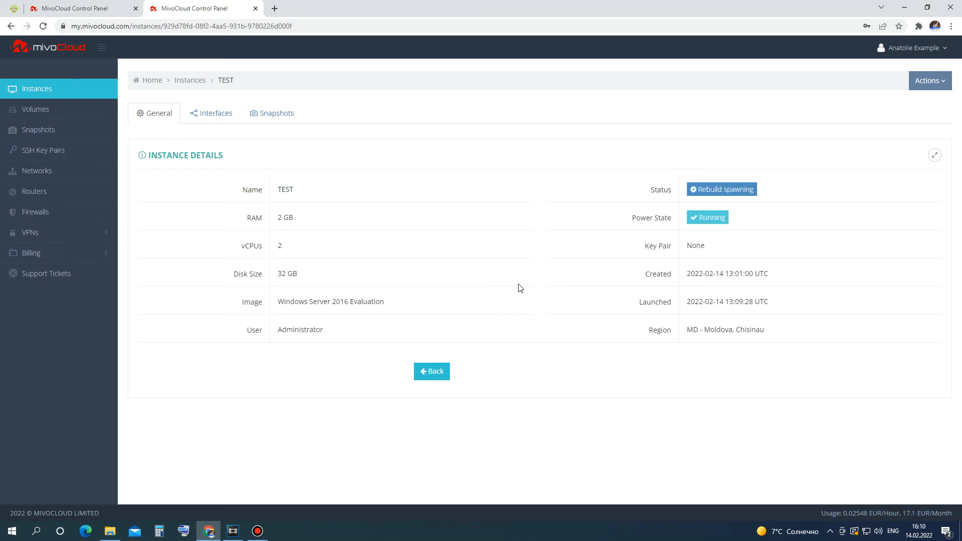
click(432, 371)
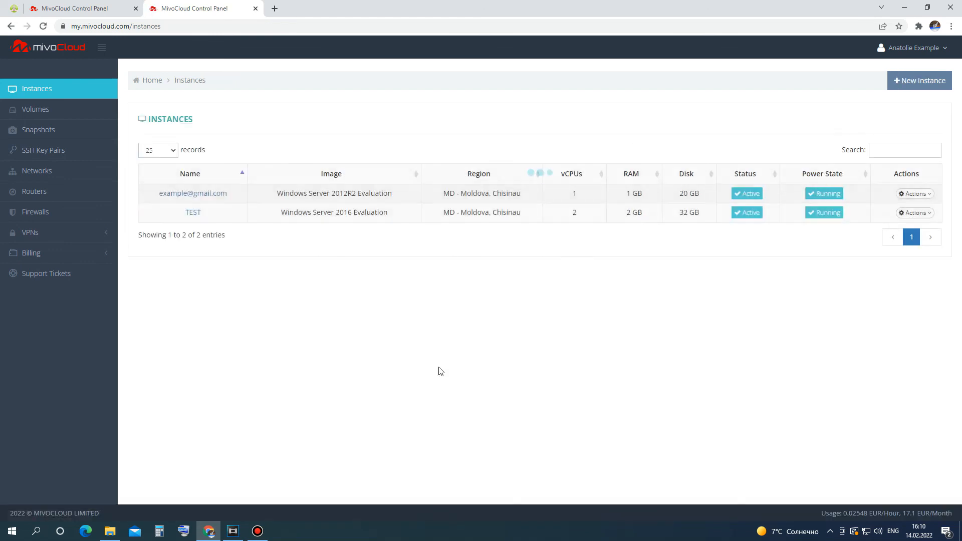
Delete the TEST instance and confirm the deletion.
drag(193, 212, 339, 4)
click(375, 8)
click(915, 213)
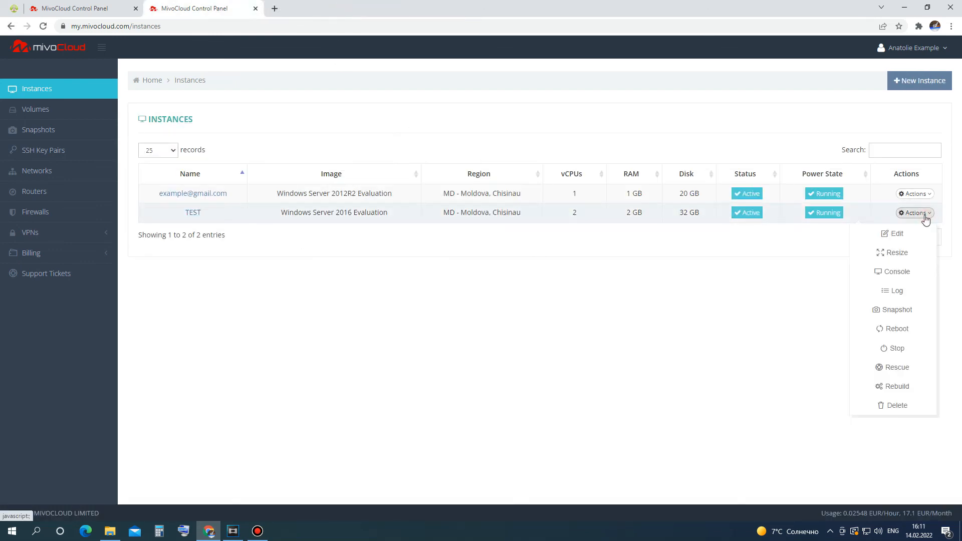
click(897, 405)
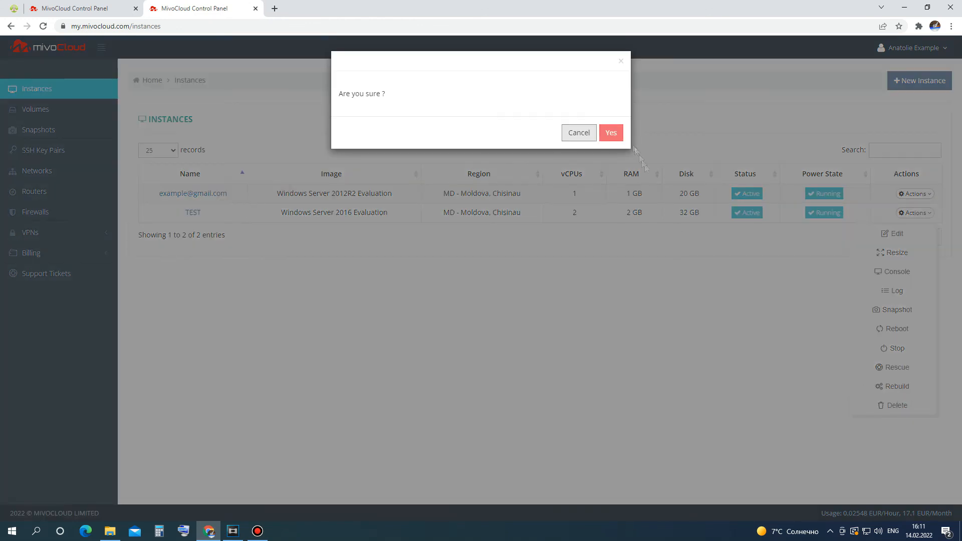
click(614, 133)
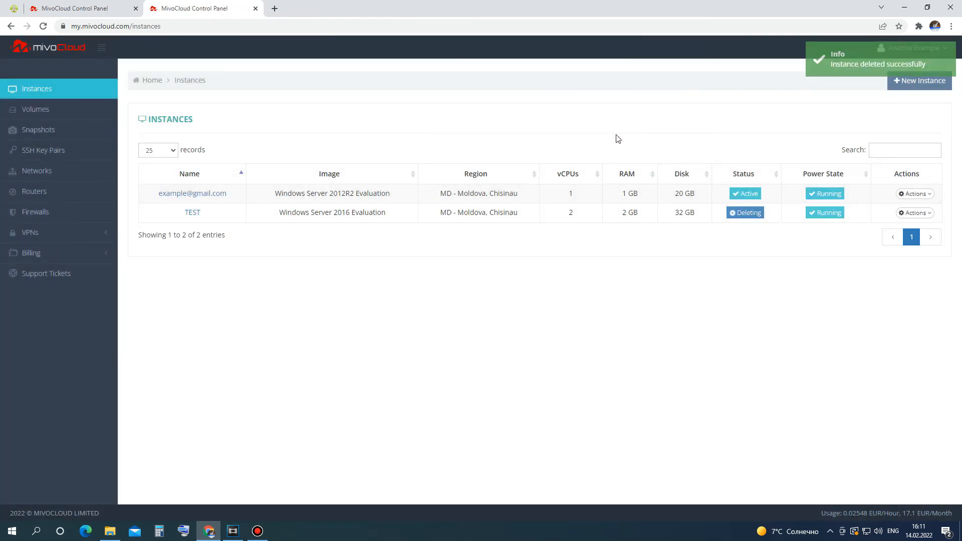